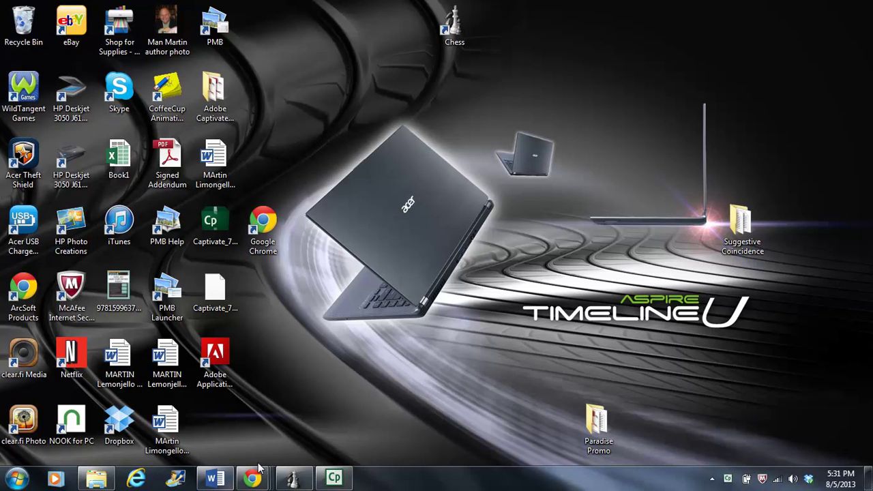
Step: Reposition the IBD ActivePaper window on Company Earnings Reports and bring up a blank Document1 in Word beside it
mouse_move(258, 468)
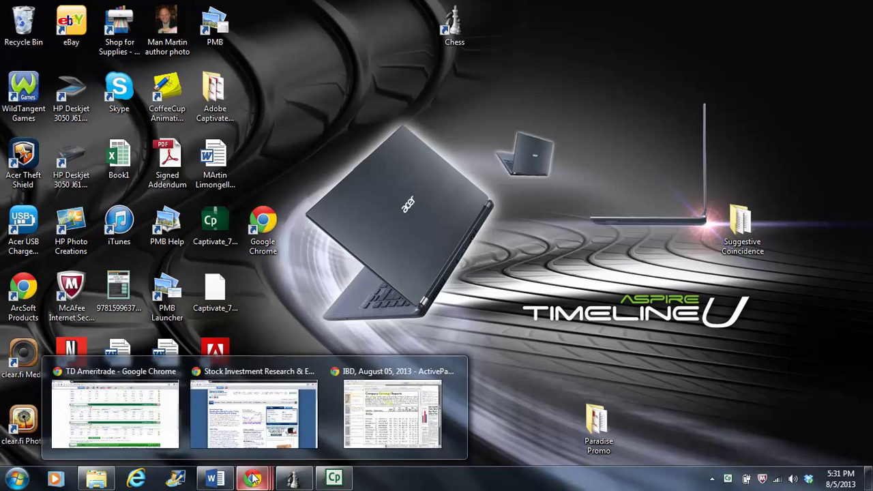
click(344, 403)
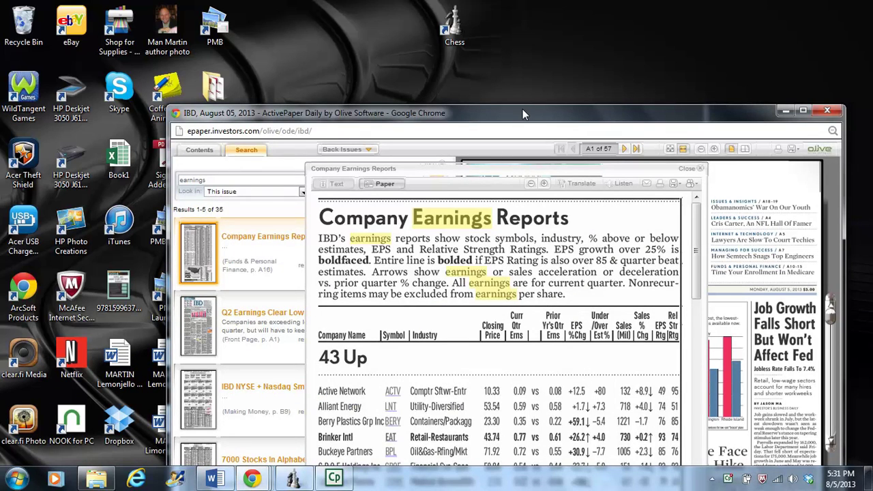
drag(524, 117, 508, 5)
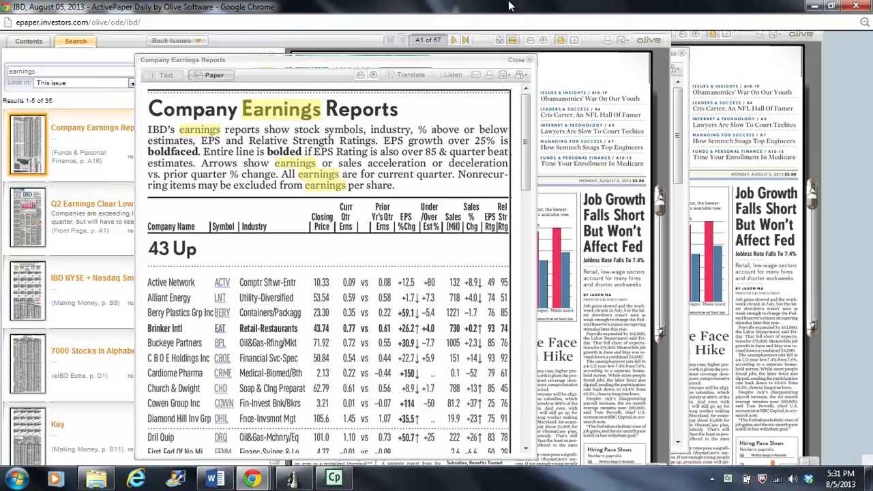
click(832, 6)
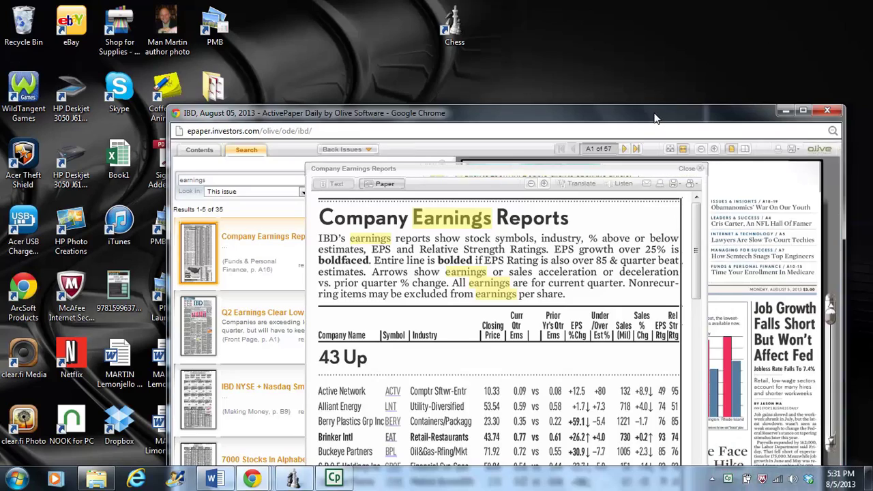
drag(655, 118, 671, 26)
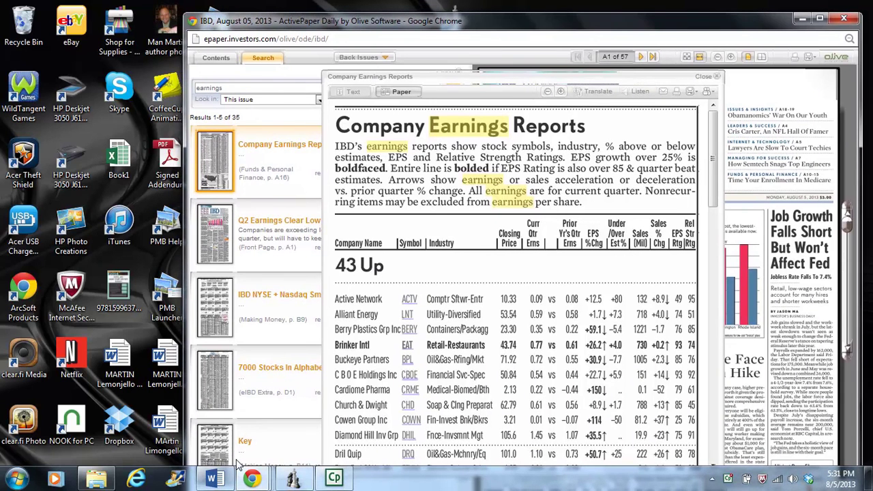
click(214, 480)
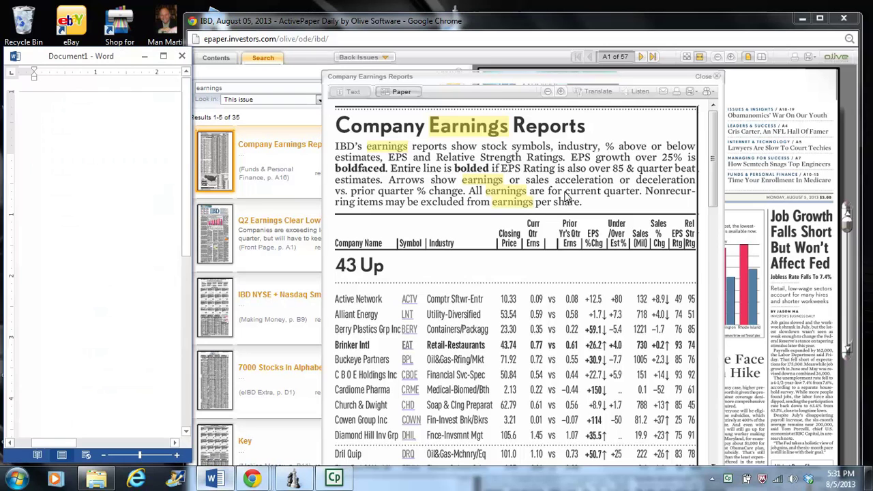
click(714, 144)
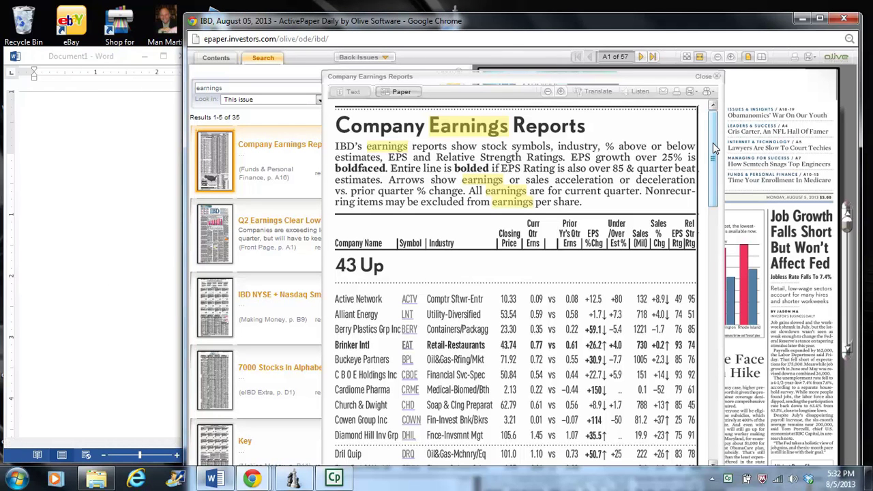
drag(713, 142, 713, 187)
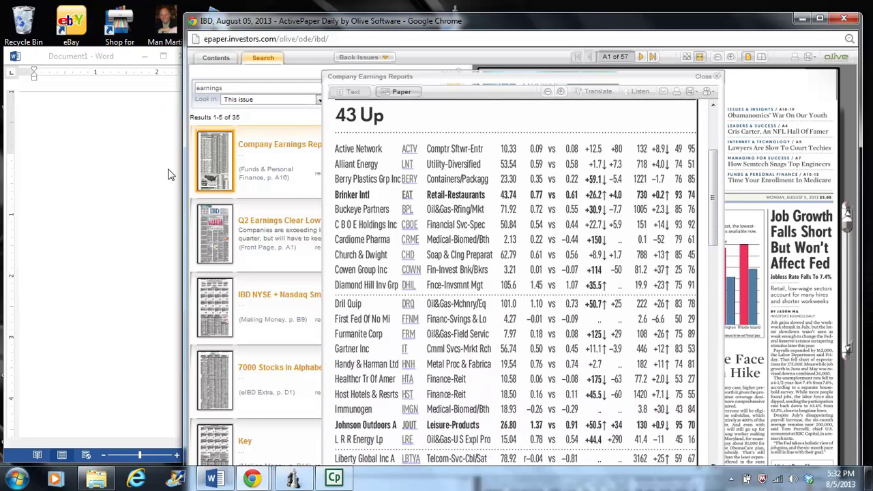
click(94, 134)
text(eat)
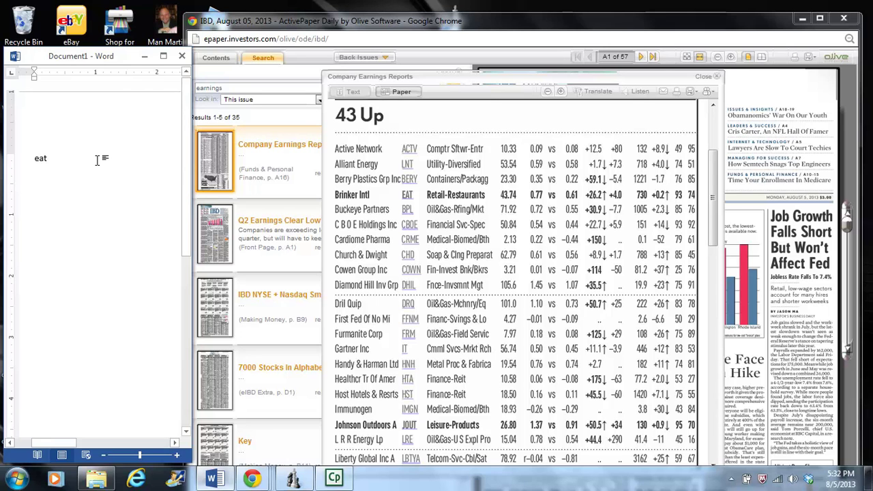
key(BackSpace)
key(BackSpace)
key(BackSpace)
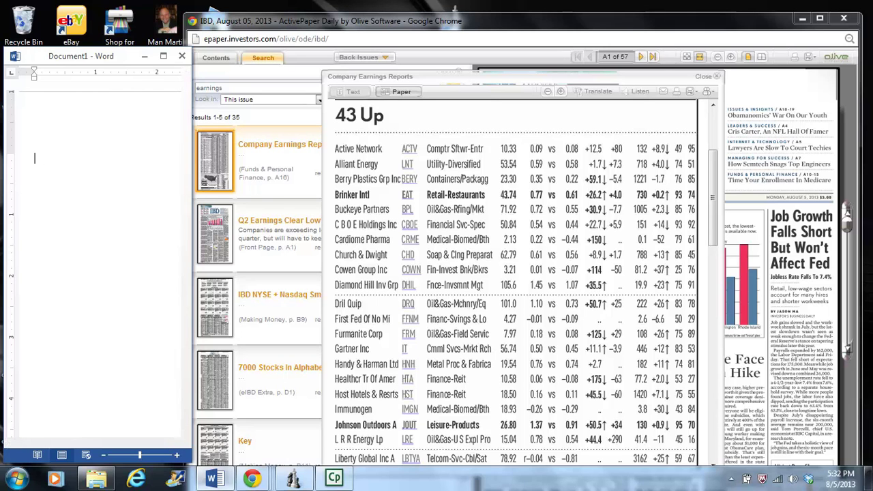
Step: Type 'bery,' and ' crme' into Word from the IBD 43 Up earnings table
text(bery)
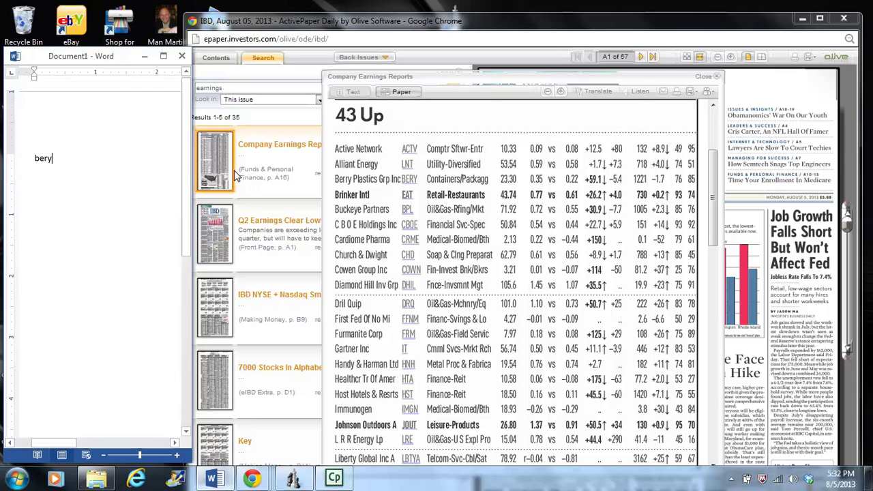
text(,)
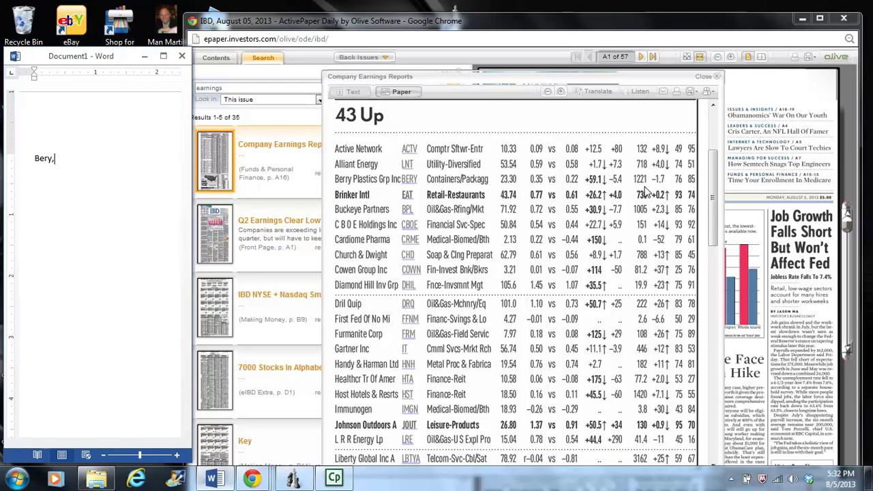
click(712, 180)
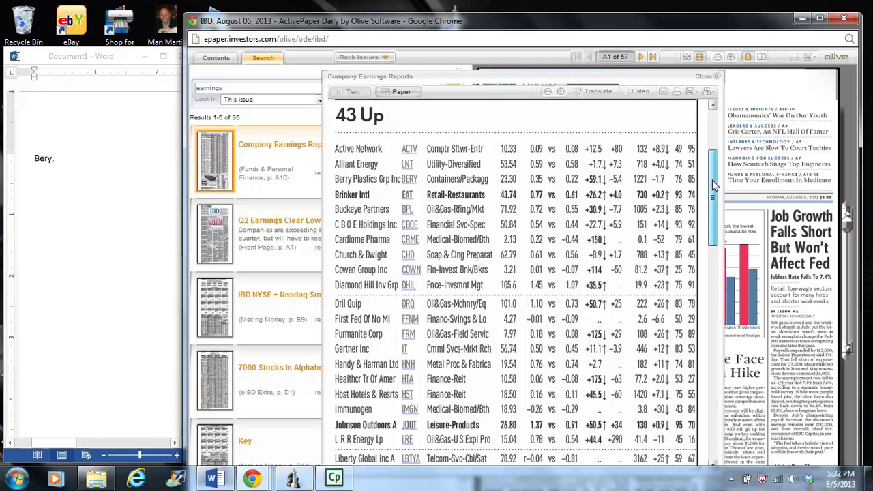
drag(712, 180, 712, 184)
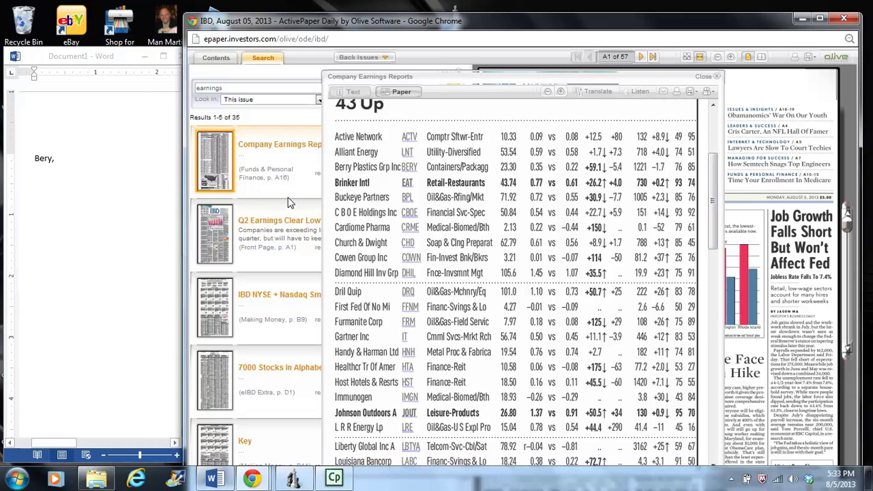
click(69, 158)
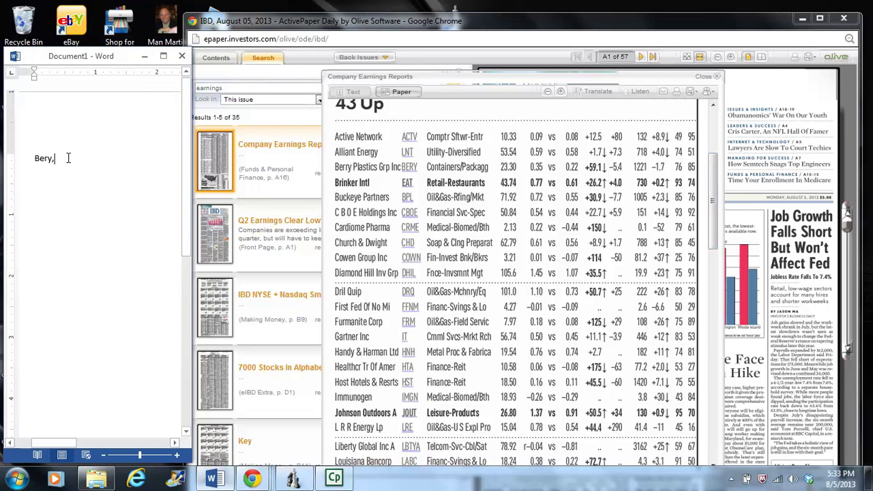
text(crme)
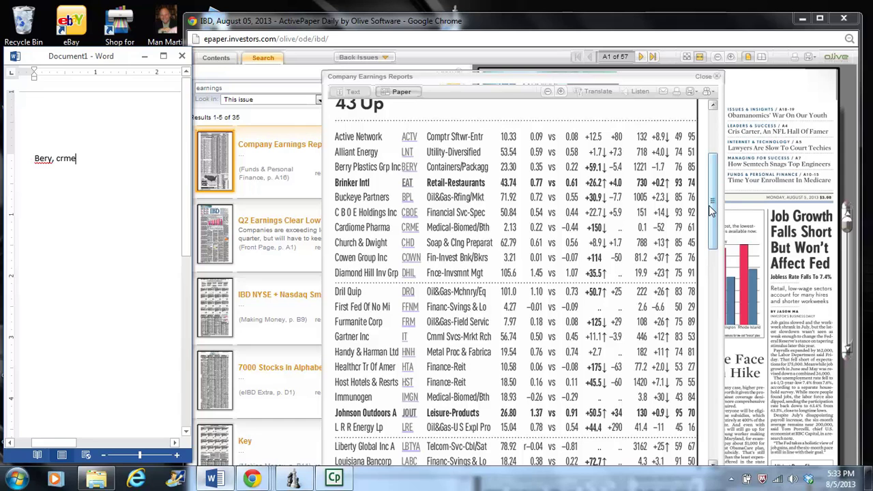
drag(710, 211, 717, 245)
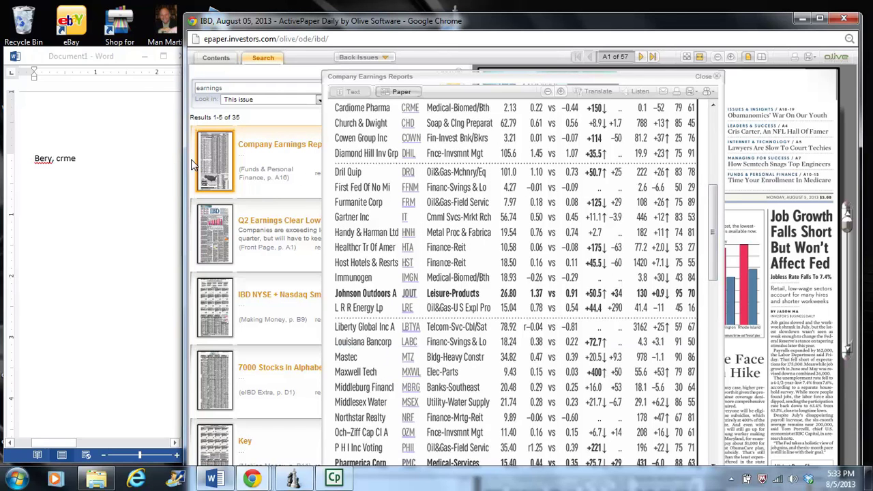
Step: Type ', drq, frm,' after crme in the Word ticker list while reviewing the earnings table
click(79, 162)
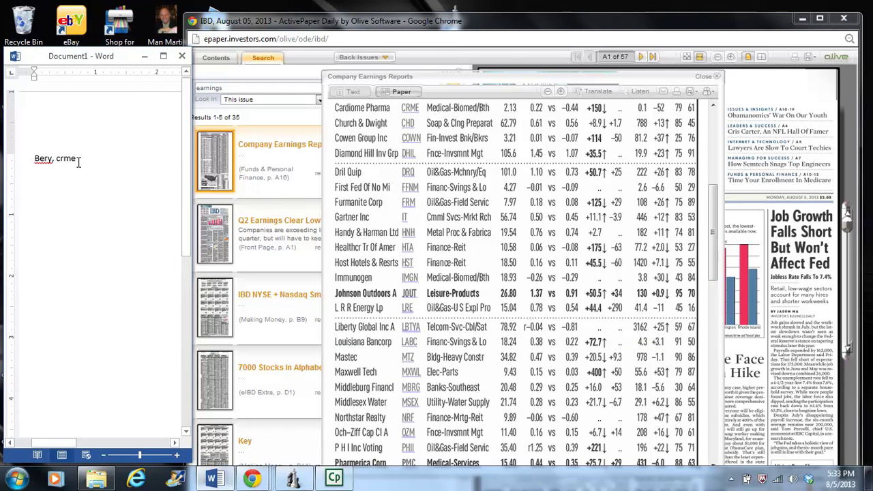
text(, dr)
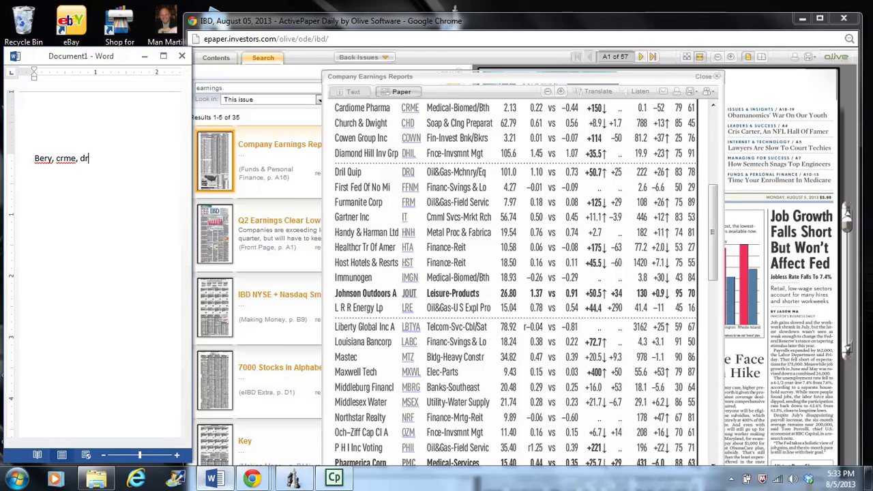
text(q, )
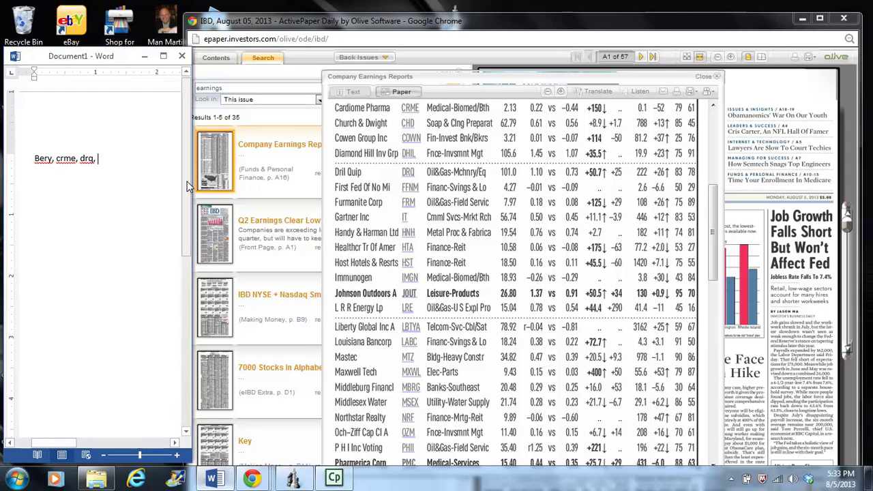
text(frm,)
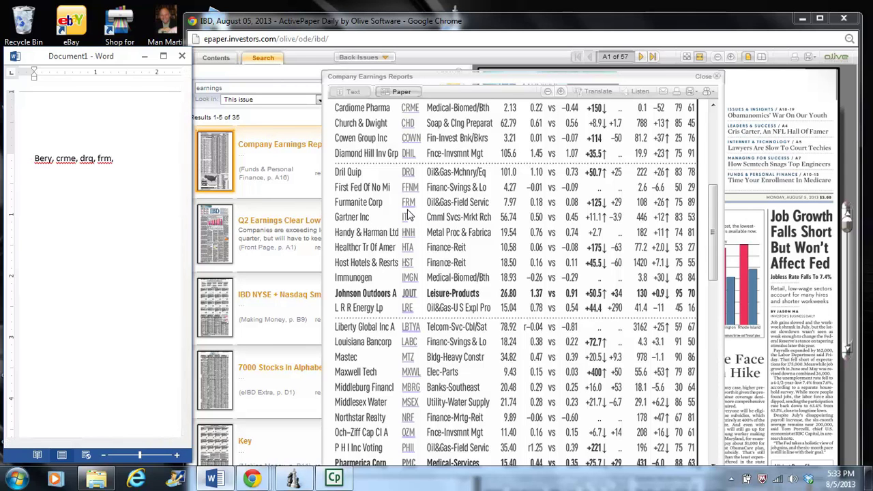
click(713, 210)
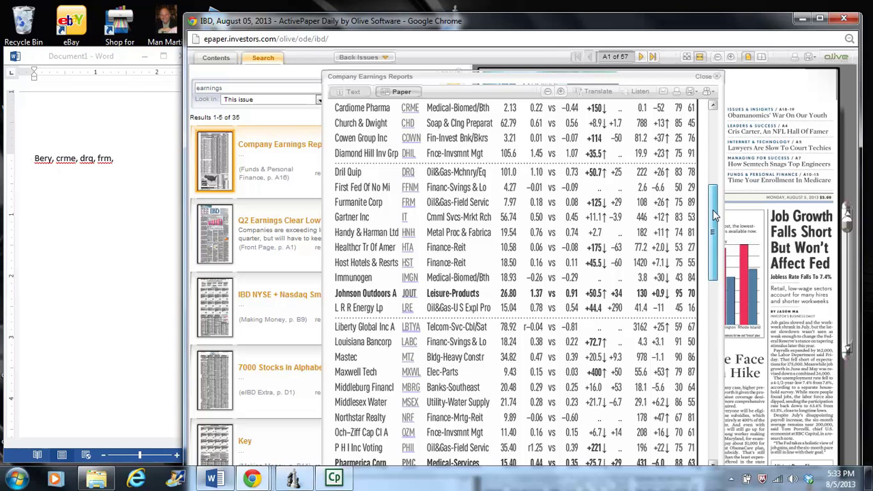
drag(713, 209, 715, 239)
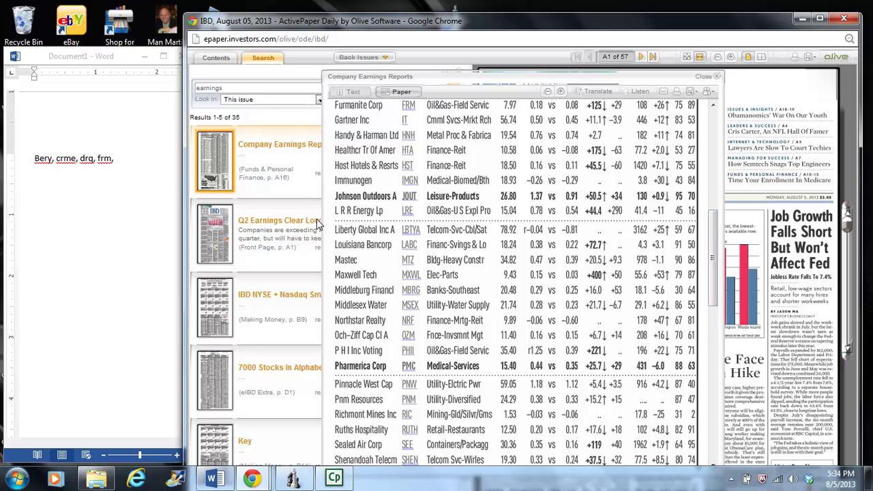
Step: Add 'jout,' to the Word list, then check the remaining Up tickers' charts down to 27 Down
click(125, 156)
text(jout,)
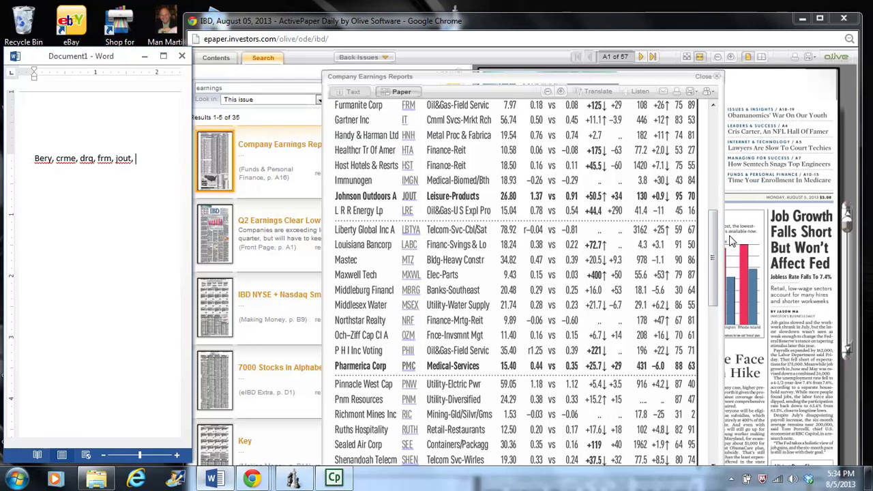
drag(714, 242, 714, 274)
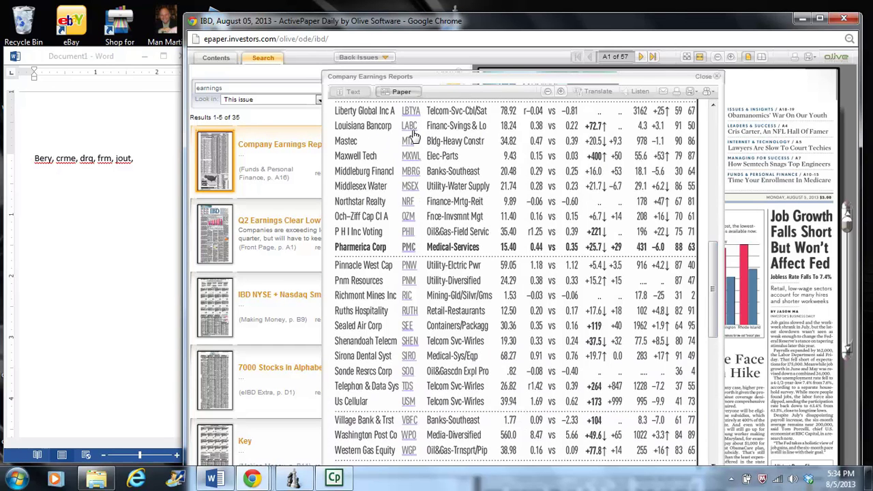
mouse_move(414, 134)
mouse_move(415, 164)
drag(710, 252, 719, 303)
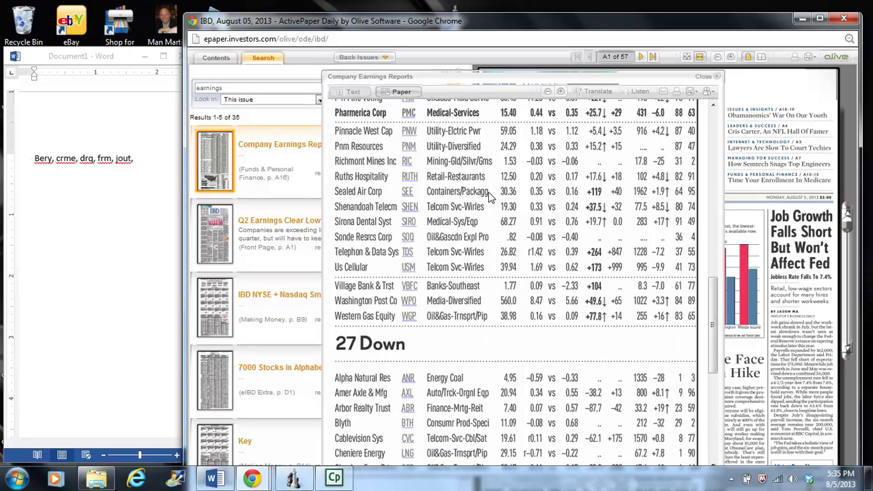
Step: Type see, tds and usm after jout in the Word ticker list
click(137, 158)
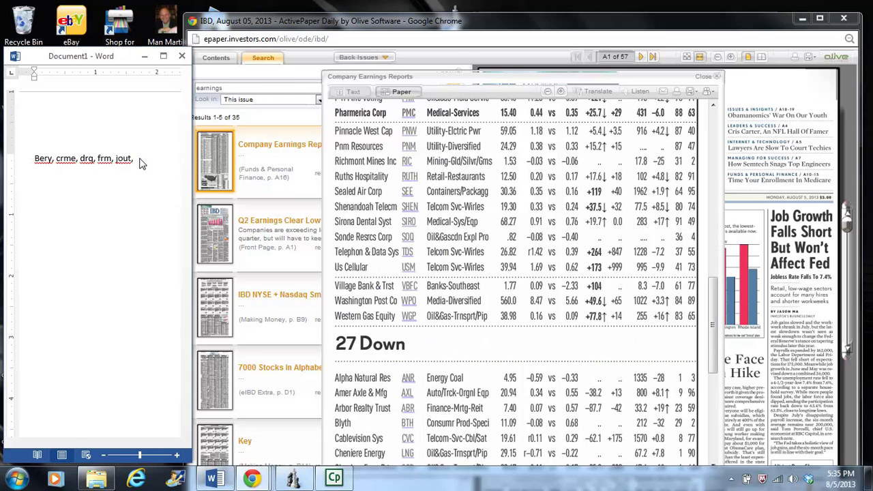
text(see,)
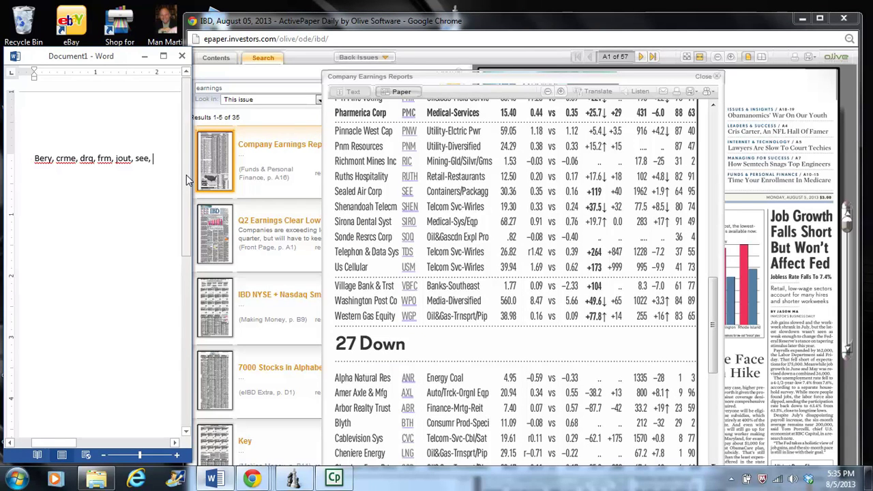
text(tds)
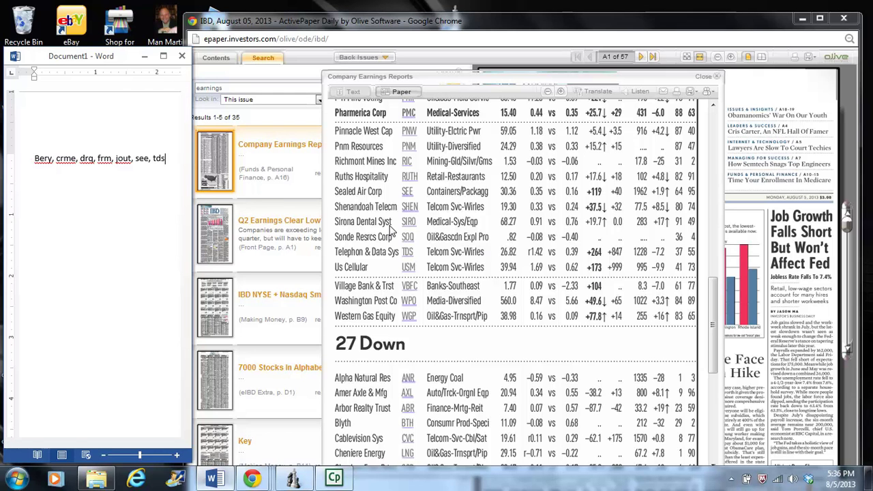
text(, usm)
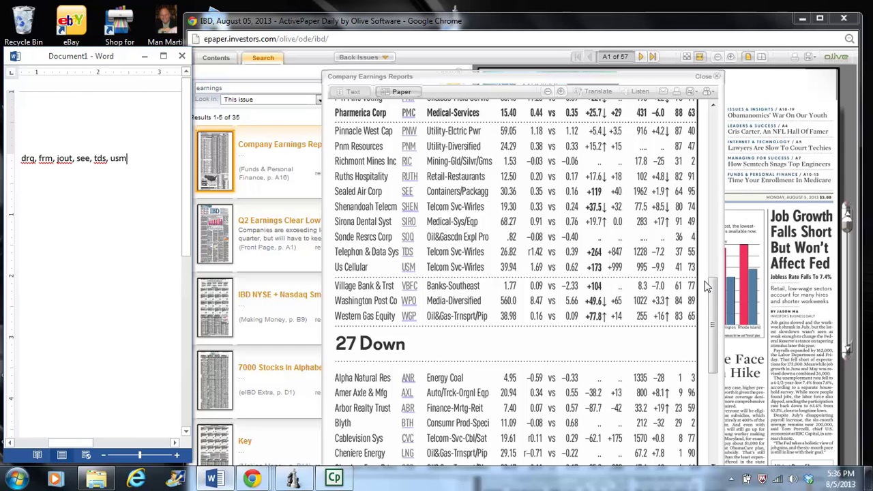
Step: Start a second Word line 'Pvg, tpgi' of short candidates and maximize the IBD ActivePaper window
drag(712, 293, 725, 357)
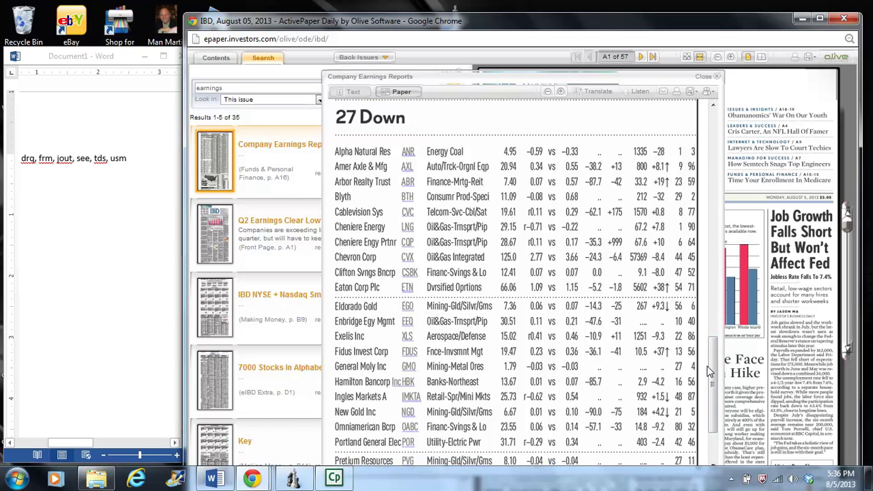
drag(712, 368, 713, 393)
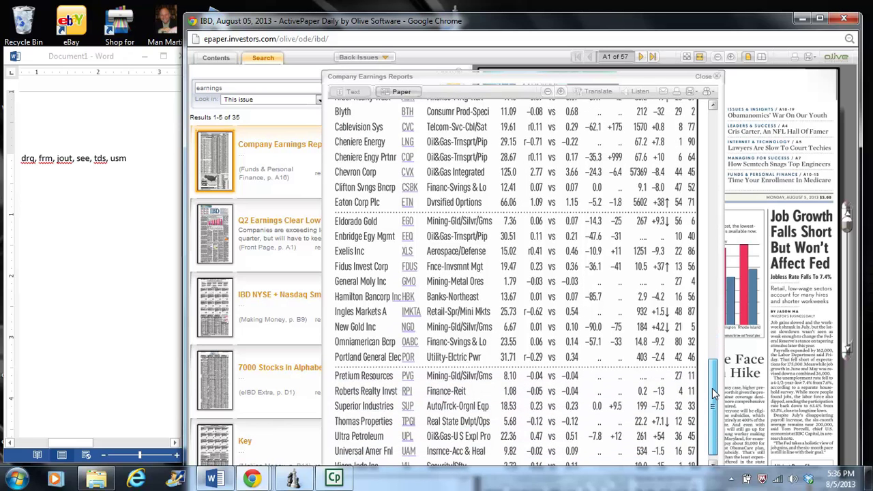
scroll(712, 393, down, 1)
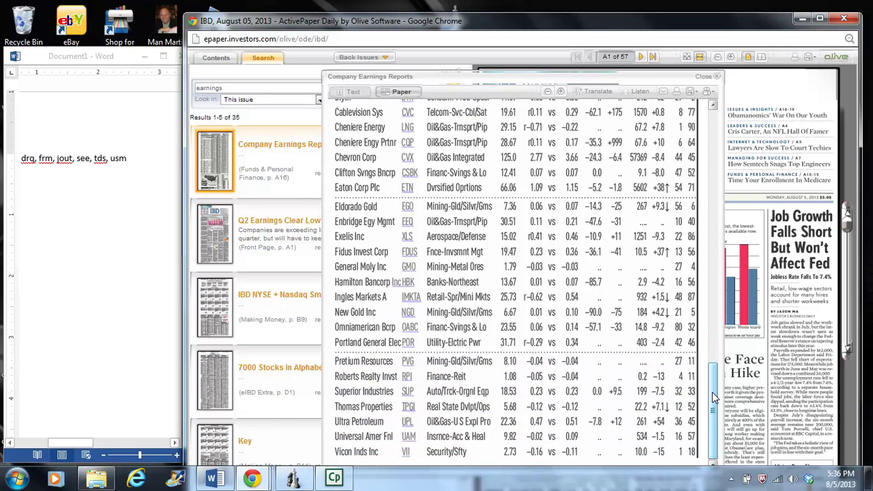
click(133, 158)
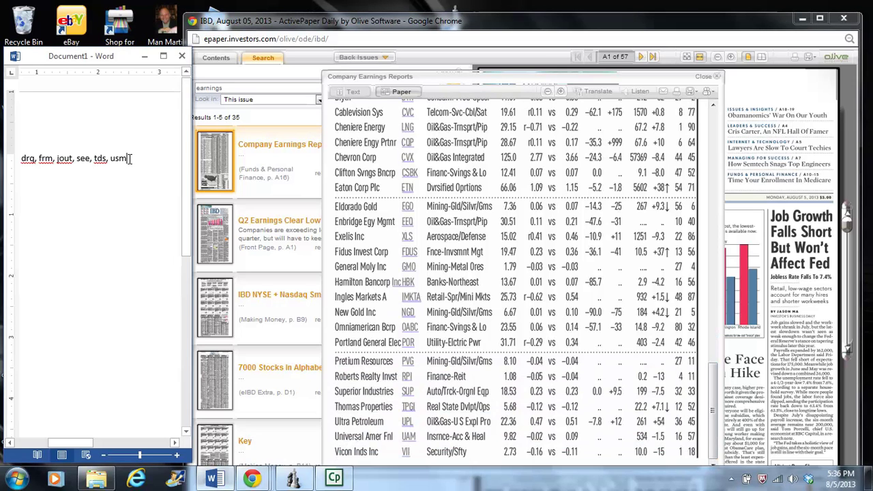
key(Return)
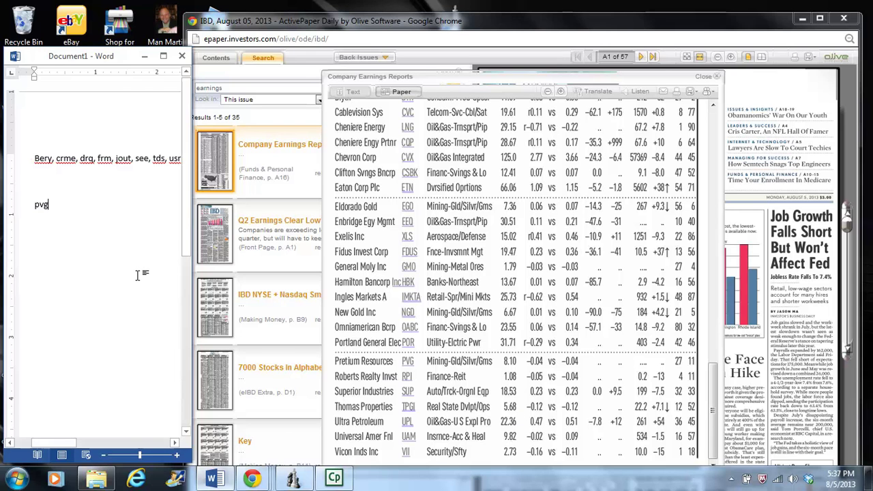
text(, tpgi)
click(668, 24)
drag(668, 24, 682, 6)
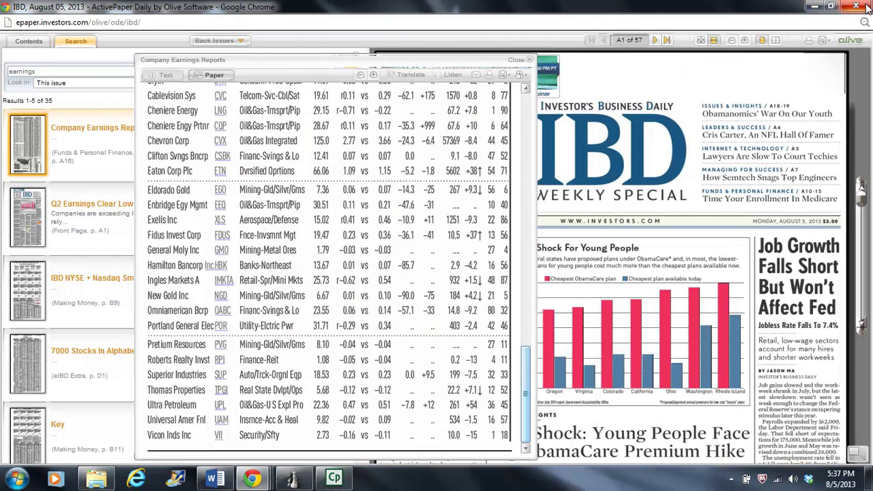
Step: Close the IBD window, restore TD Ameritrade, and copy the first Word ticker line
click(867, 5)
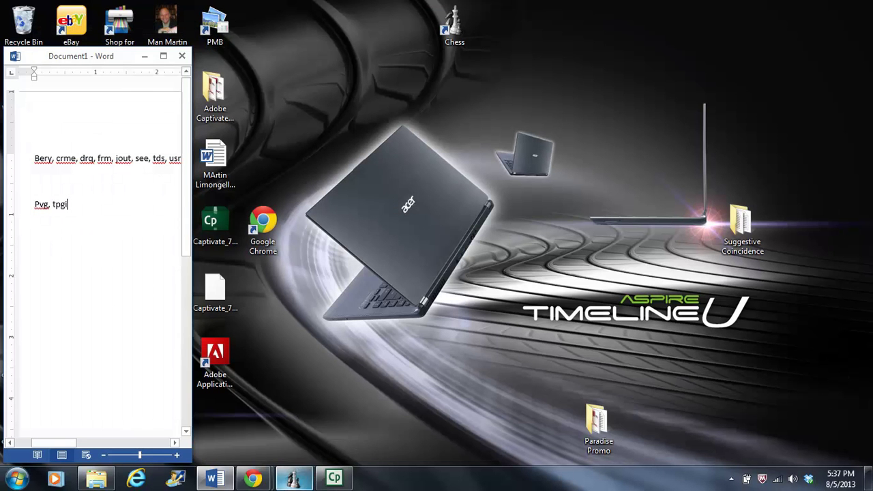
mouse_move(271, 481)
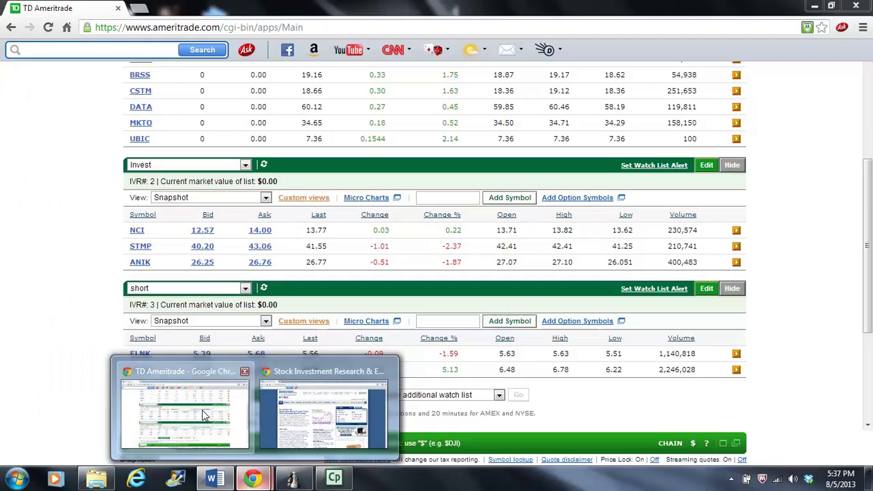
click(202, 410)
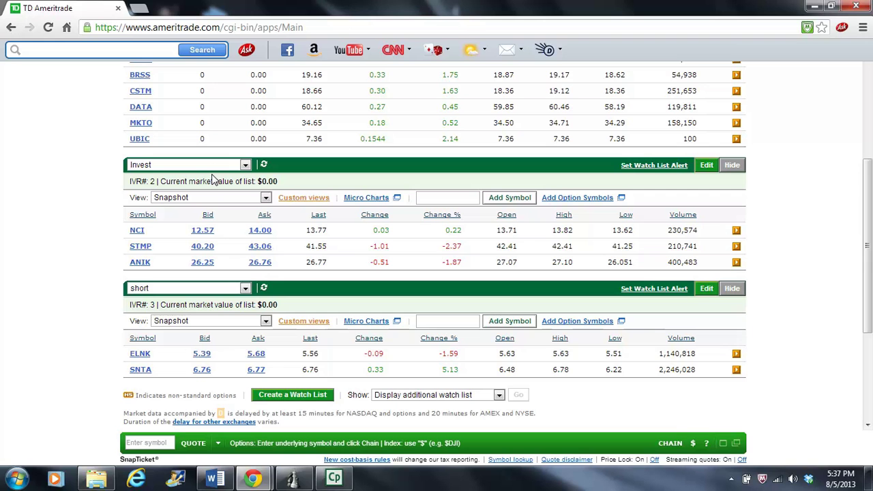
click(213, 479)
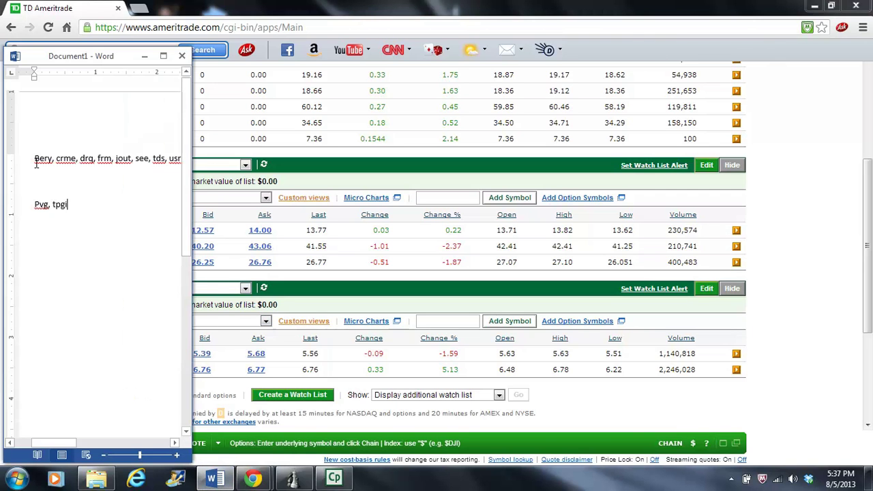
drag(148, 154, 211, 164)
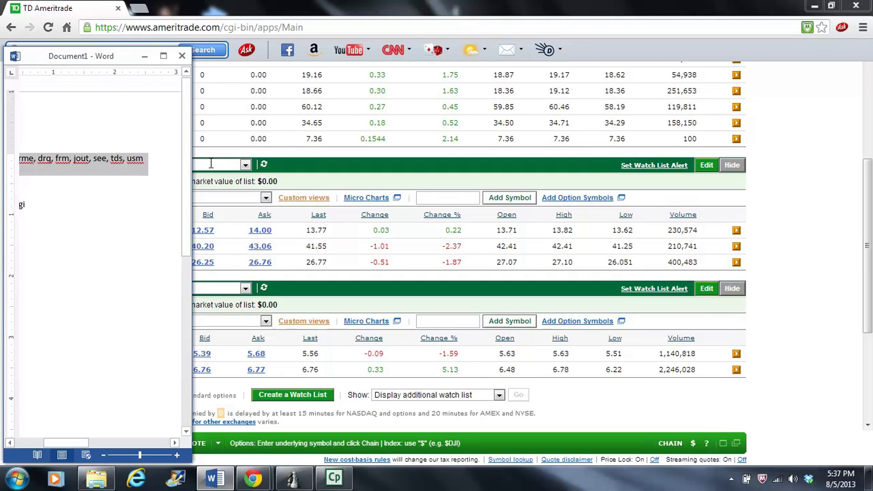
right_click(131, 165)
click(158, 190)
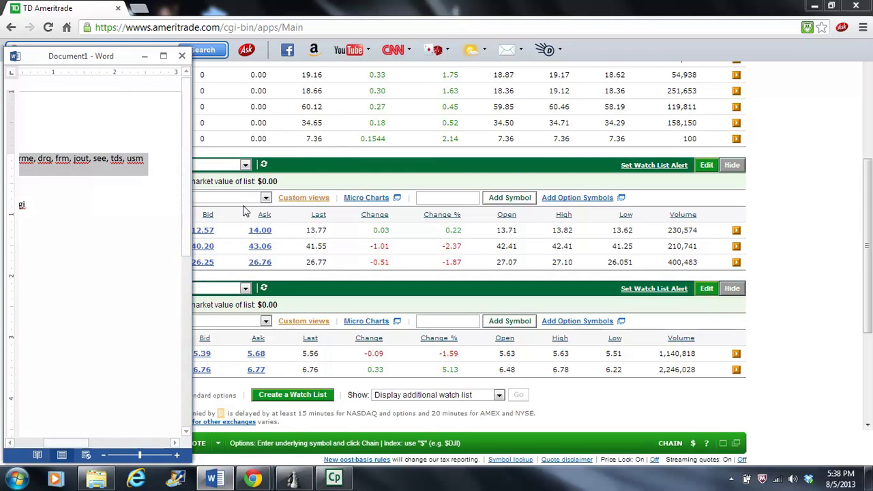
Step: Paste the tickers into the Invest symbol box and add them to the watch list
click(445, 196)
right_click(445, 197)
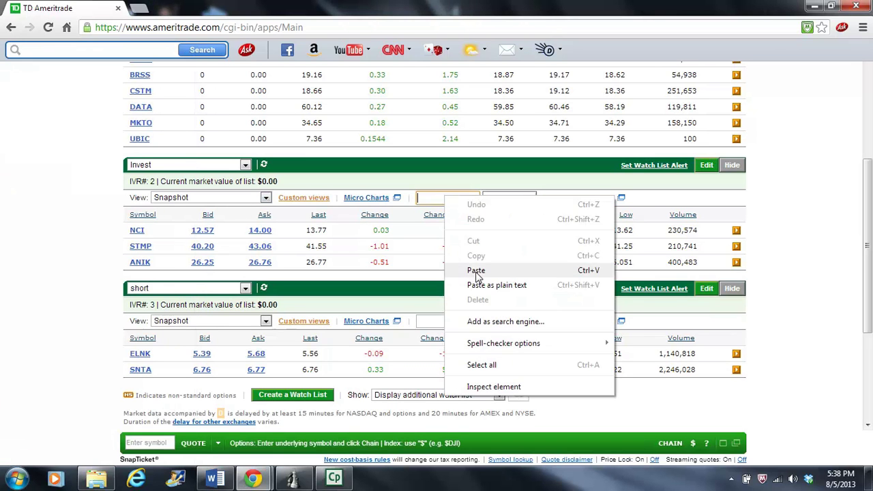
click(478, 272)
click(508, 199)
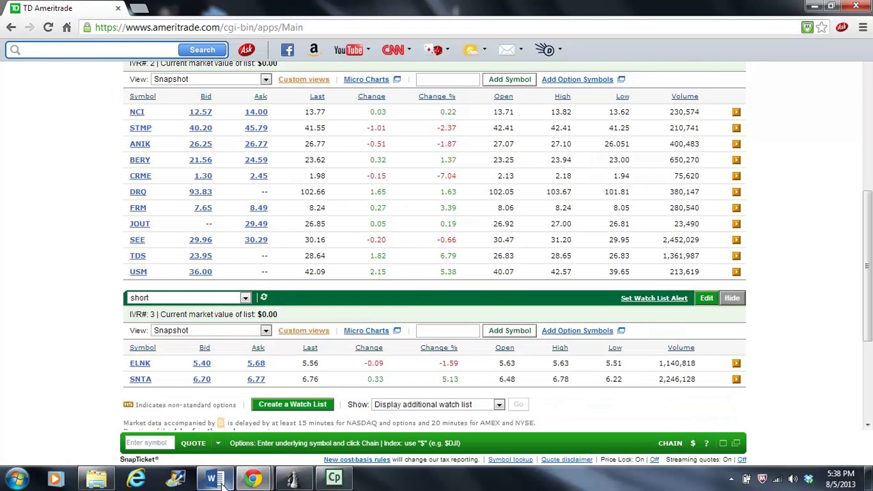
Step: Copy the 'Pvg, tpgi' line from the Word document
click(213, 479)
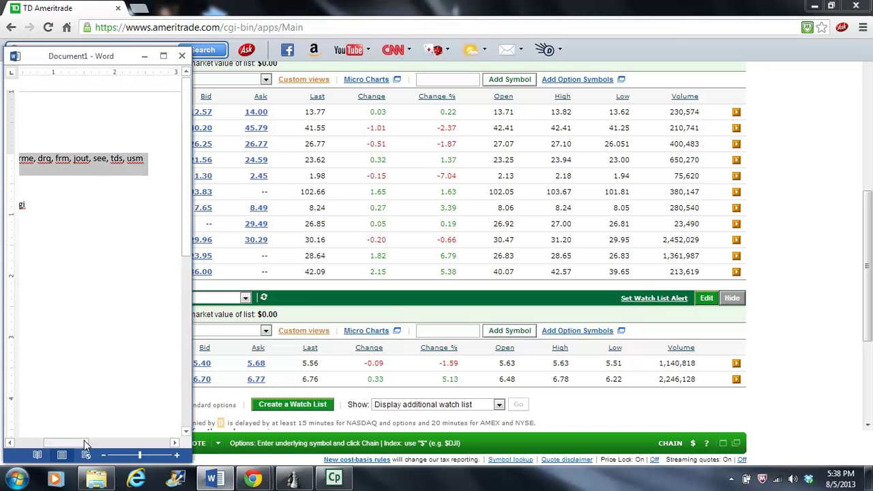
drag(84, 441, 17, 443)
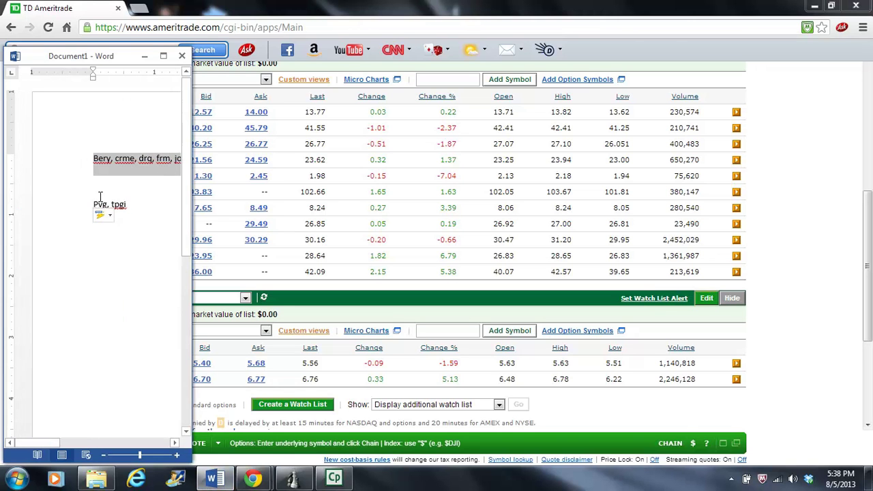
drag(95, 205, 132, 209)
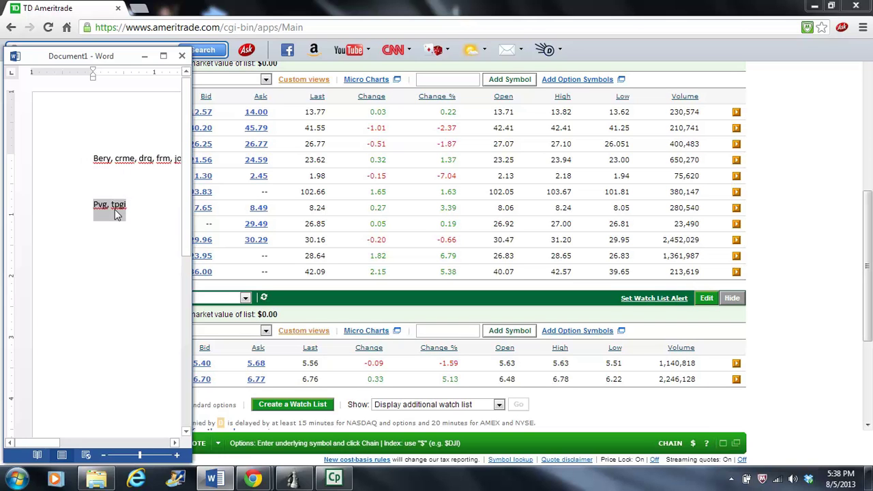
right_click(115, 210)
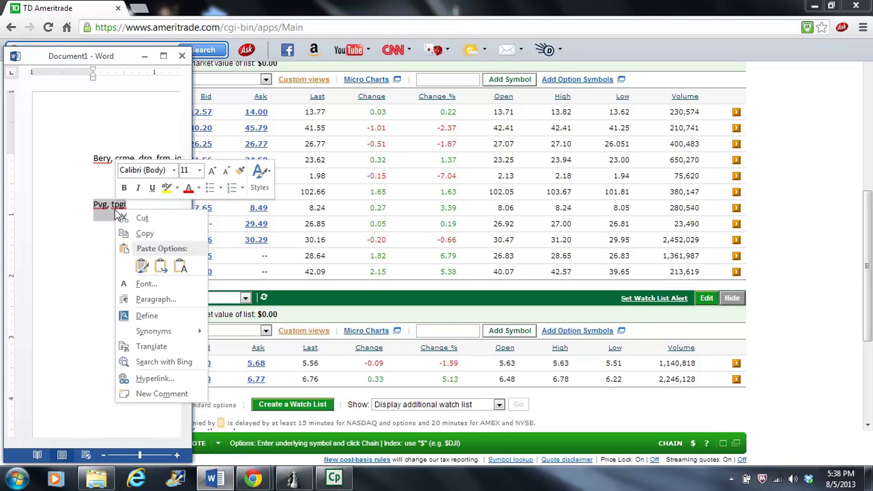
click(145, 233)
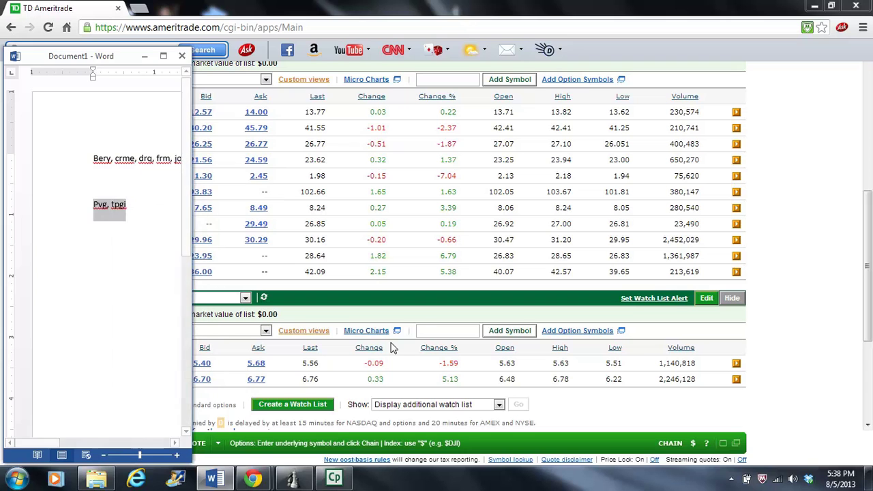
Step: Paste it into the short list's symbol box and add PVG and TPGI
click(425, 331)
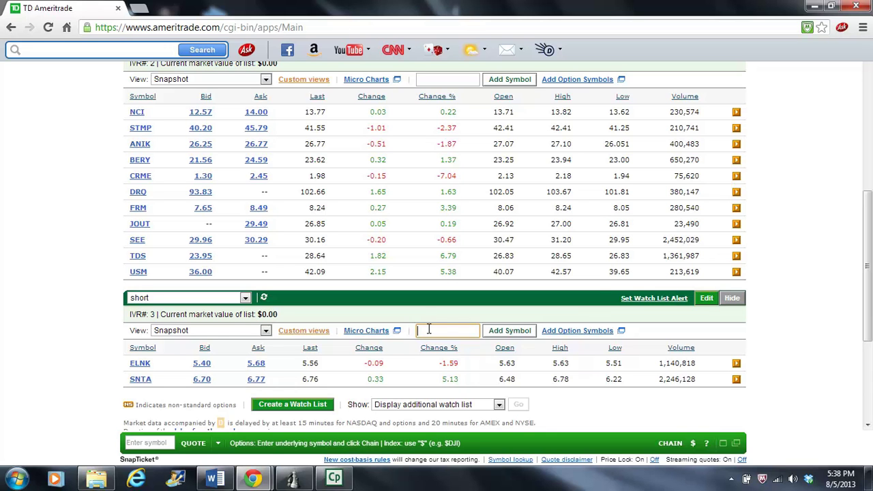
right_click(429, 329)
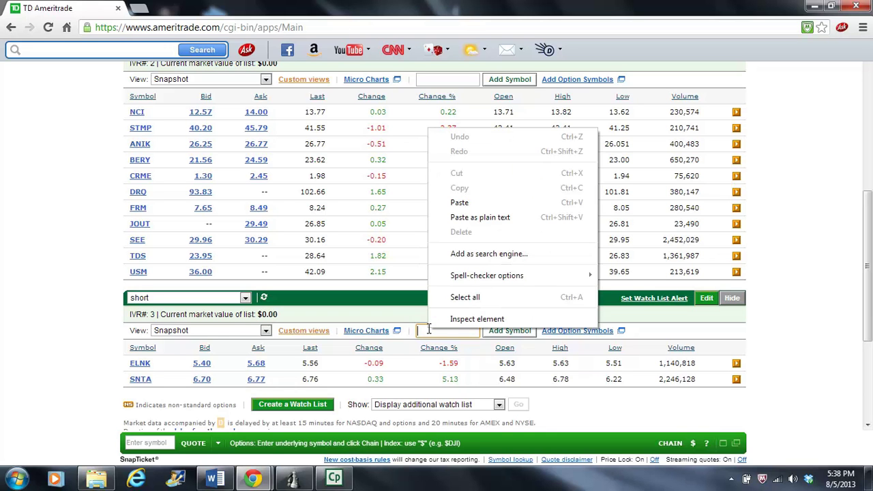
click(459, 203)
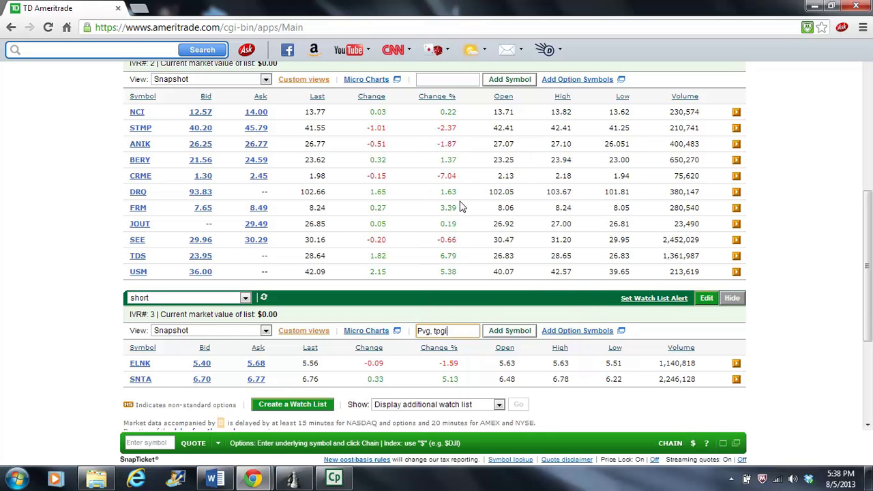
click(517, 332)
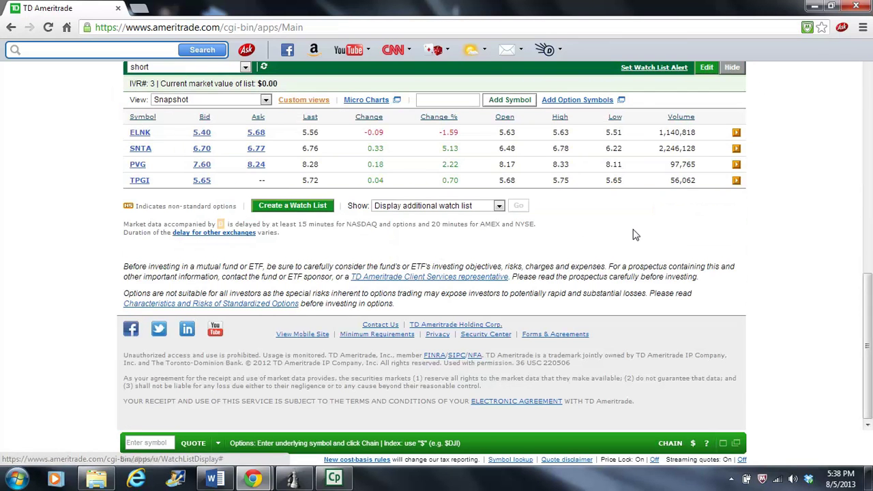
Step: Edit the Invest watch list, delete the CRME and FRM rows, and save it
drag(870, 335, 861, 247)
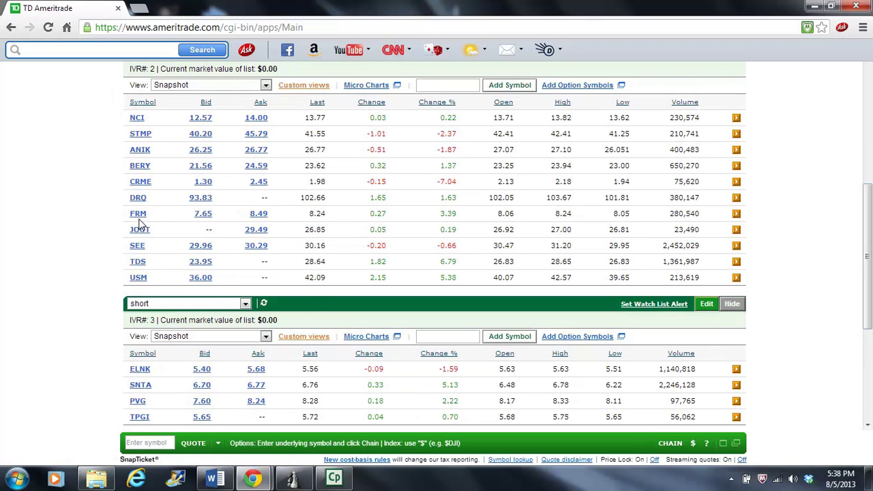
mouse_move(139, 222)
scroll(869, 229, up, 2)
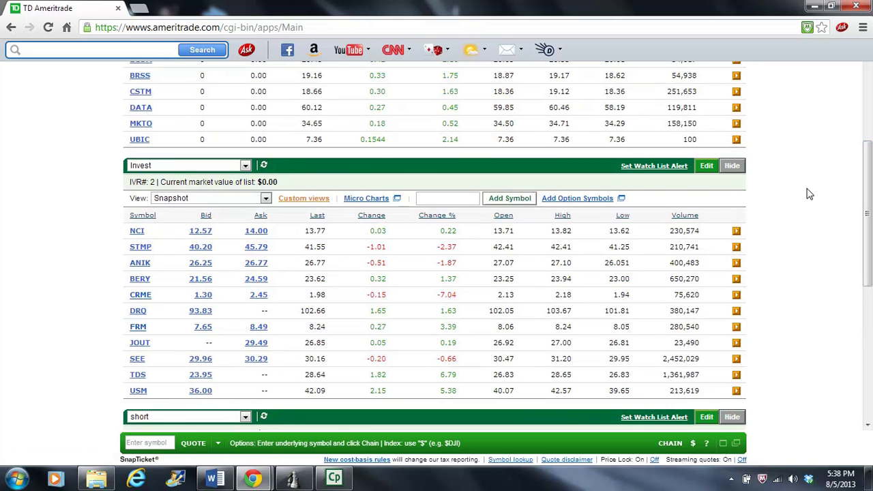
click(707, 167)
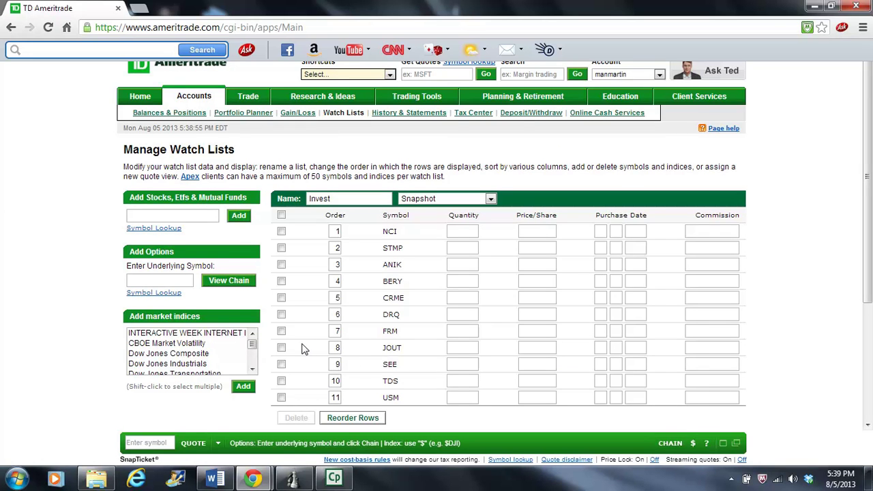
click(282, 332)
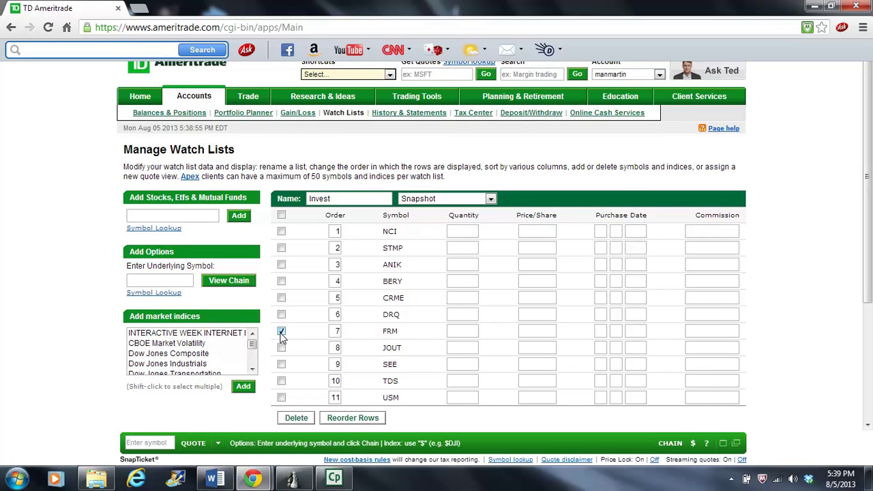
click(282, 299)
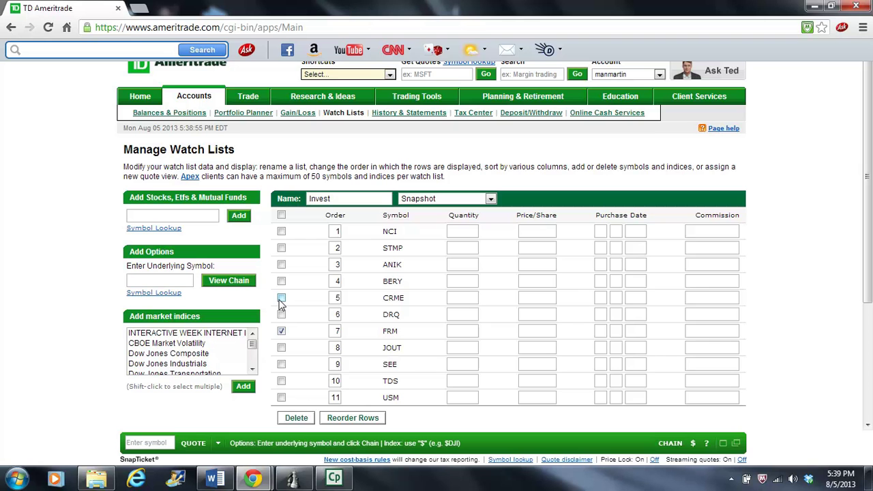
click(296, 418)
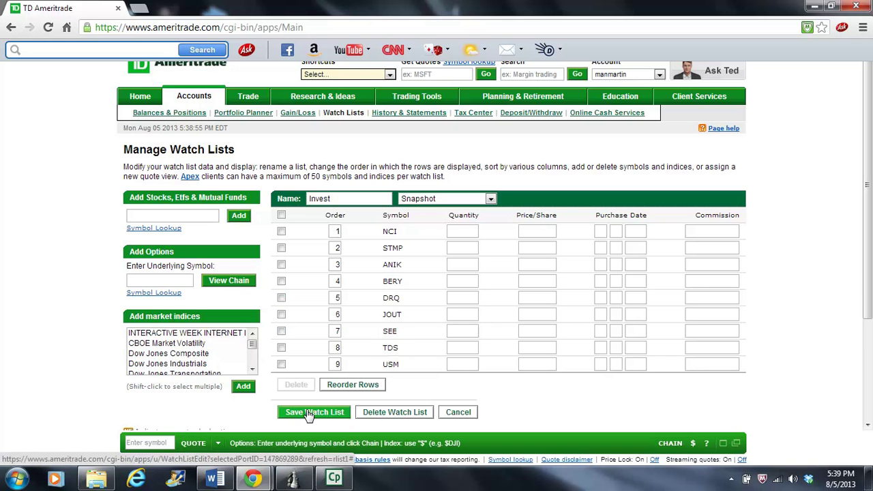
click(314, 412)
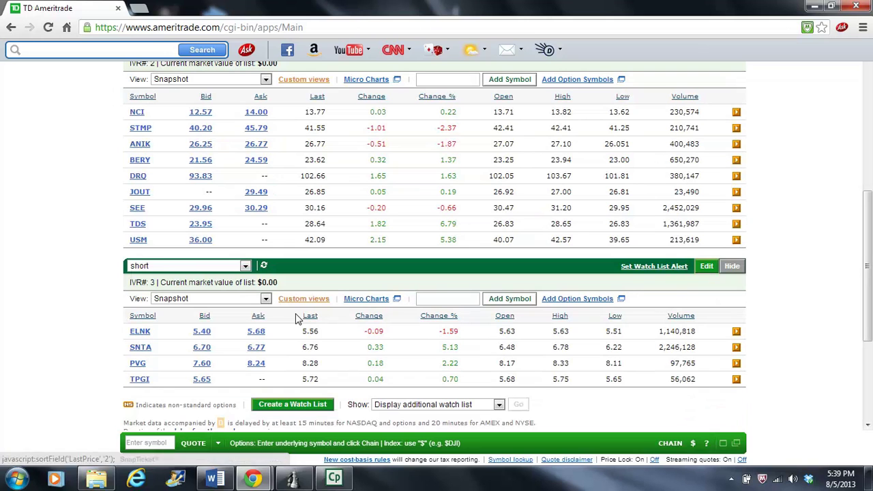
click(138, 224)
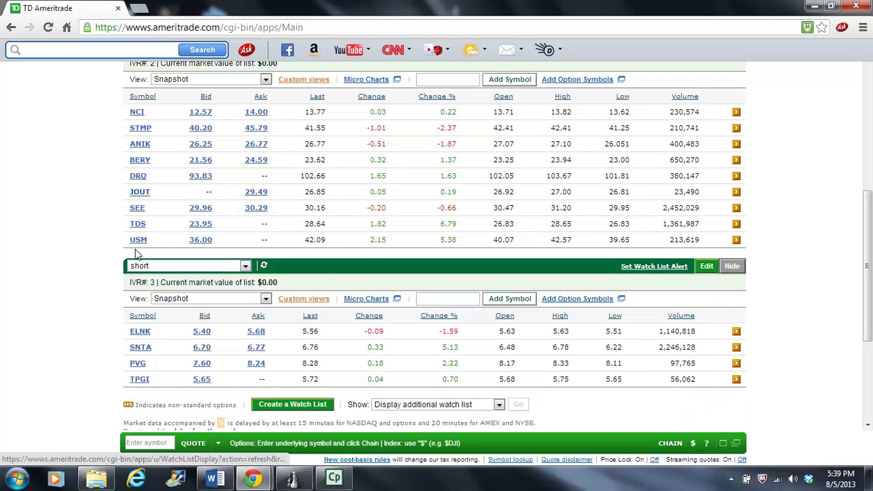
mouse_move(140, 245)
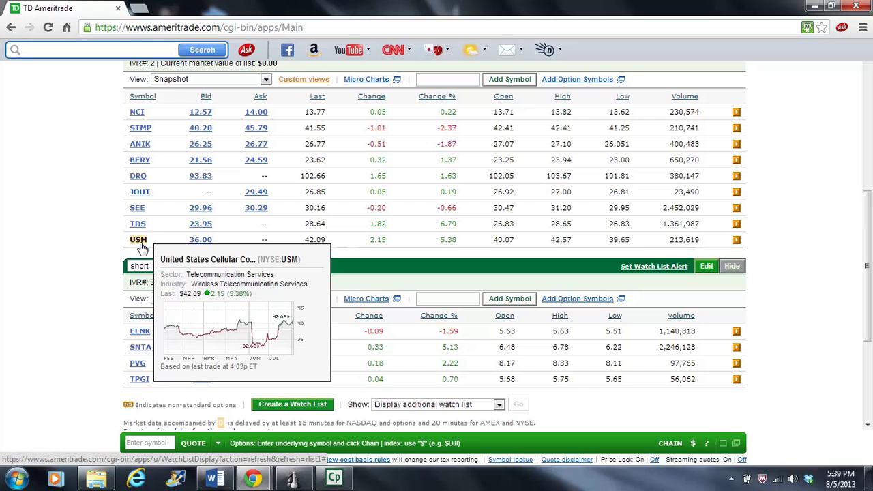
mouse_move(138, 227)
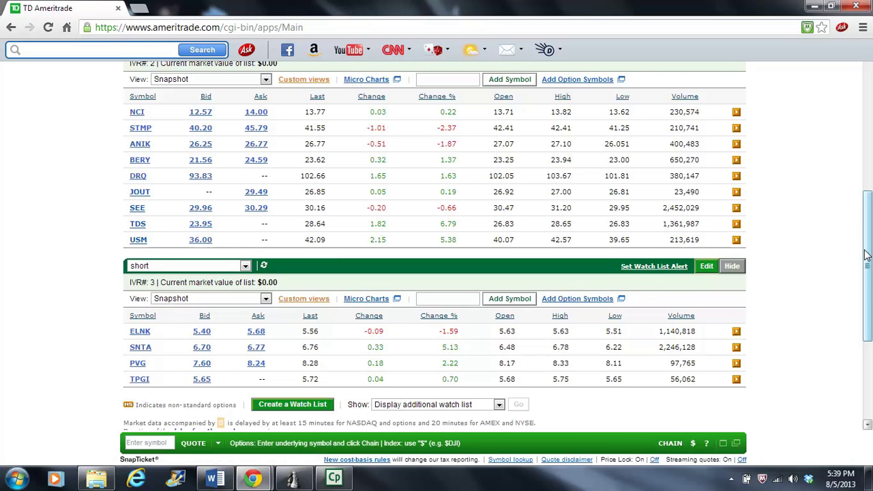
scroll(867, 255, up, 1)
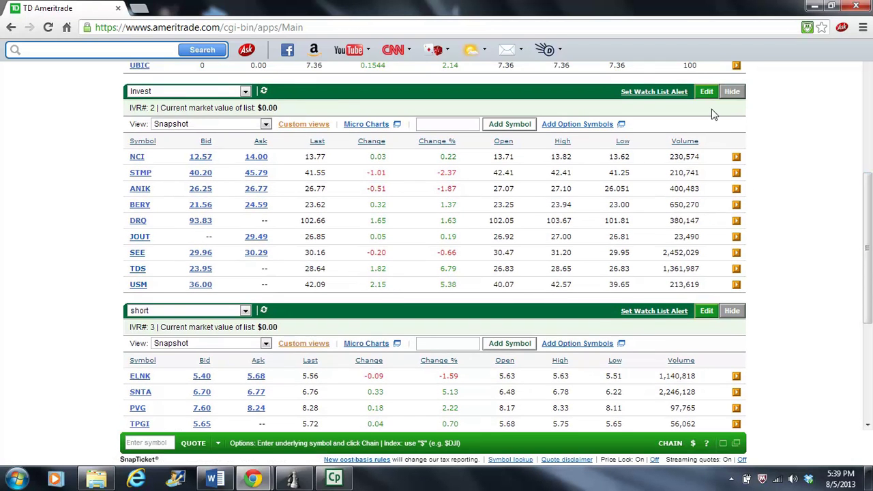
Step: Delete the TDS and USM rows from the Invest list and save, leaving NCI through SEE
click(706, 92)
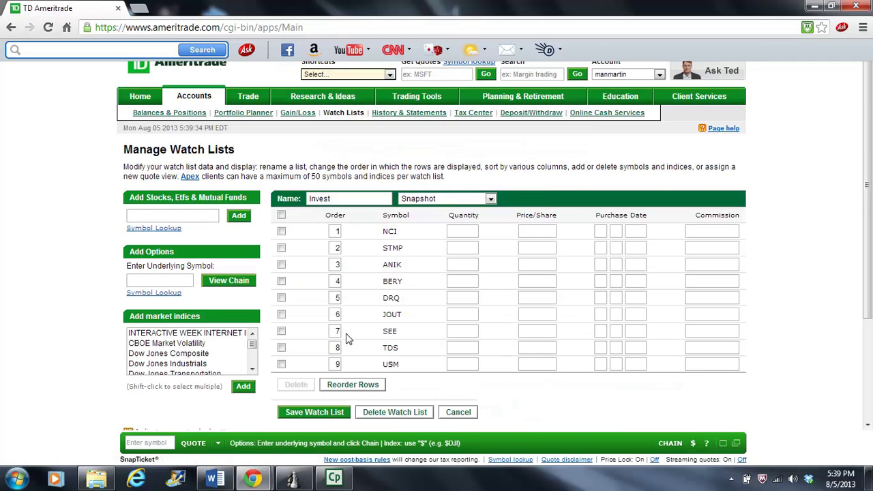
click(281, 364)
click(281, 347)
click(297, 385)
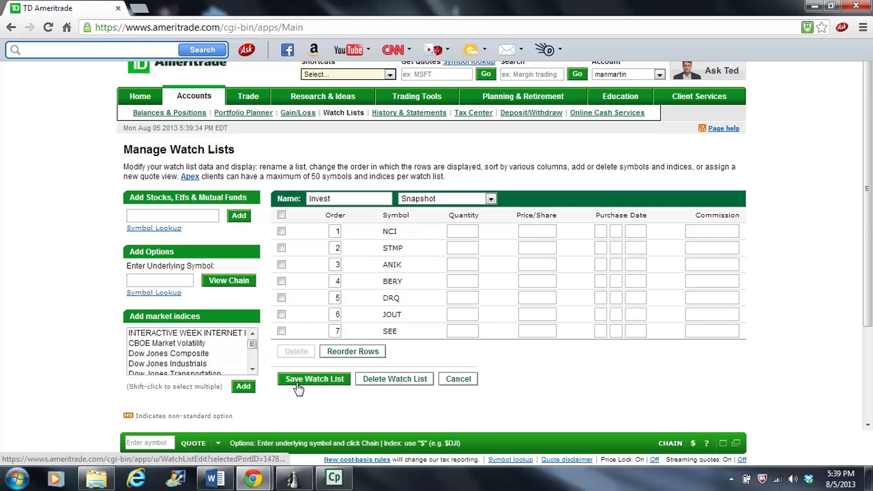
click(298, 380)
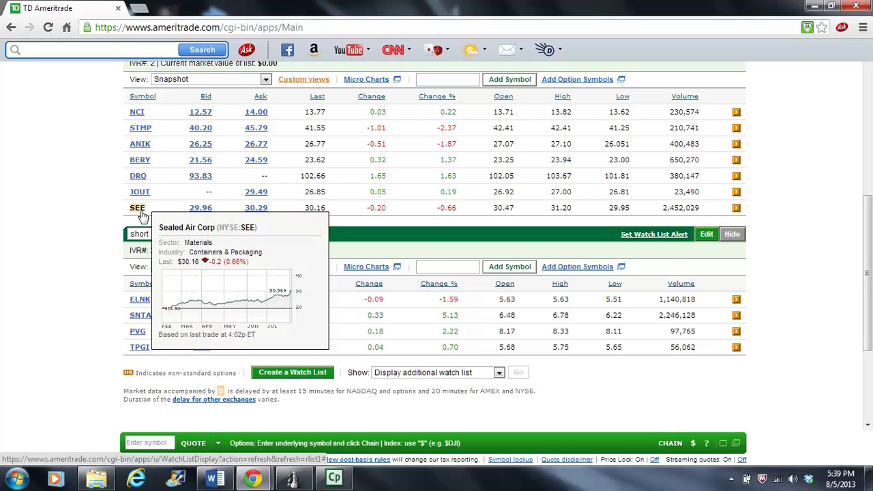
mouse_move(142, 197)
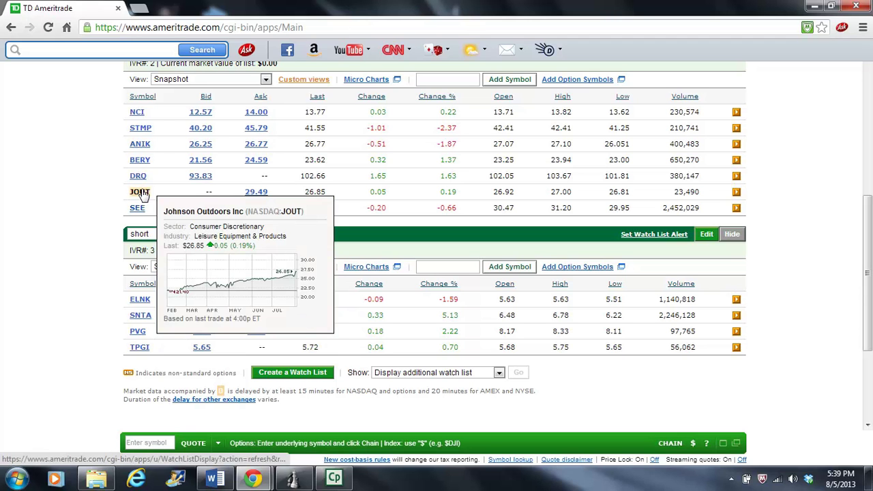
mouse_move(142, 180)
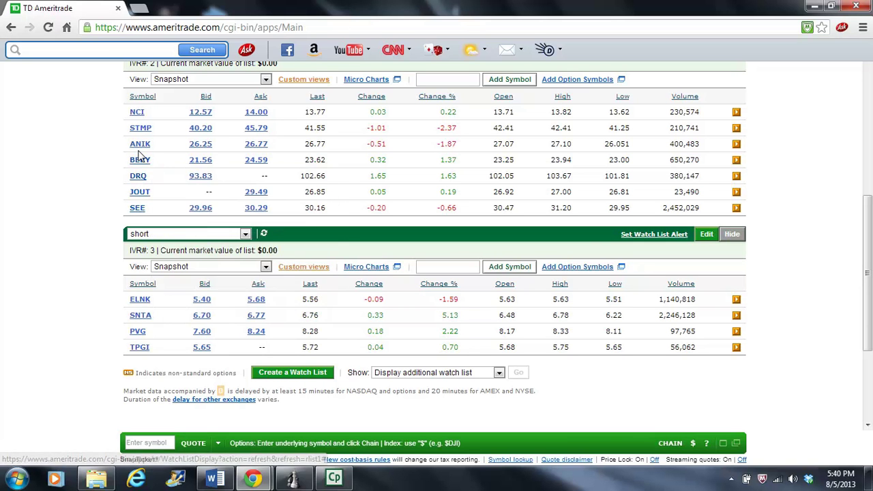
mouse_move(139, 149)
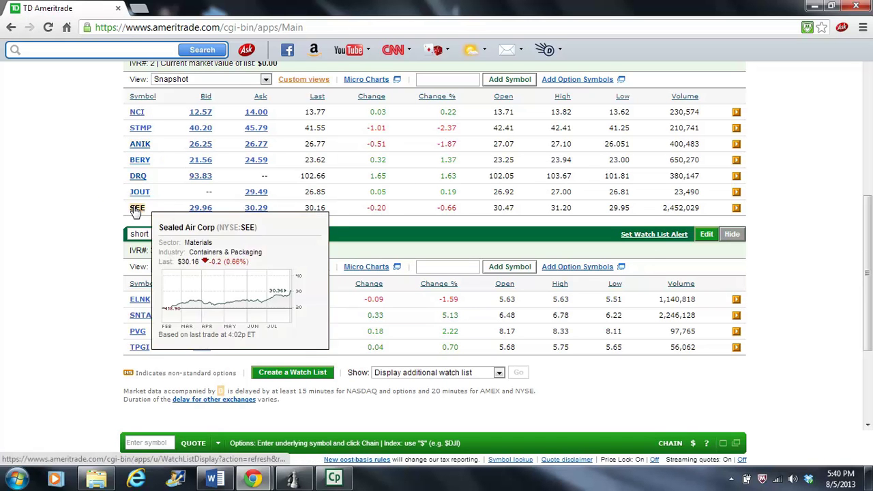
mouse_move(140, 114)
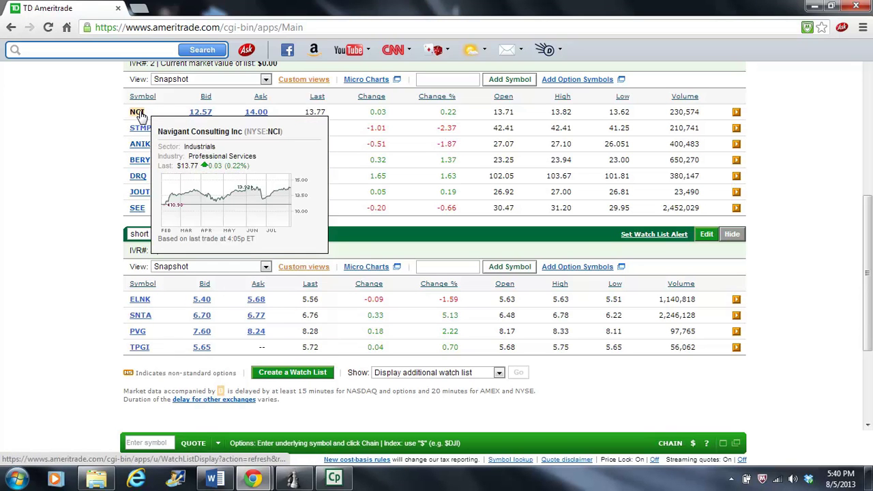
click(140, 115)
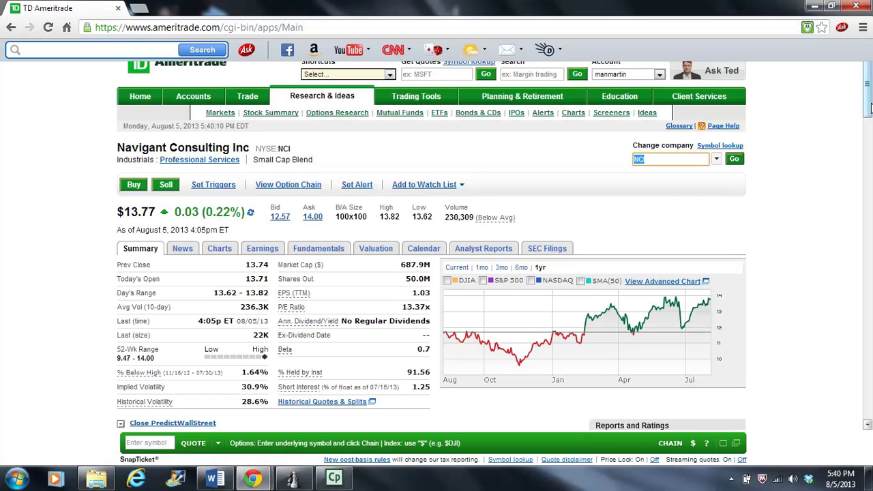
mouse_move(869, 108)
mouse_down()
mouse_move(869, 127)
mouse_move(869, 115)
mouse_up()
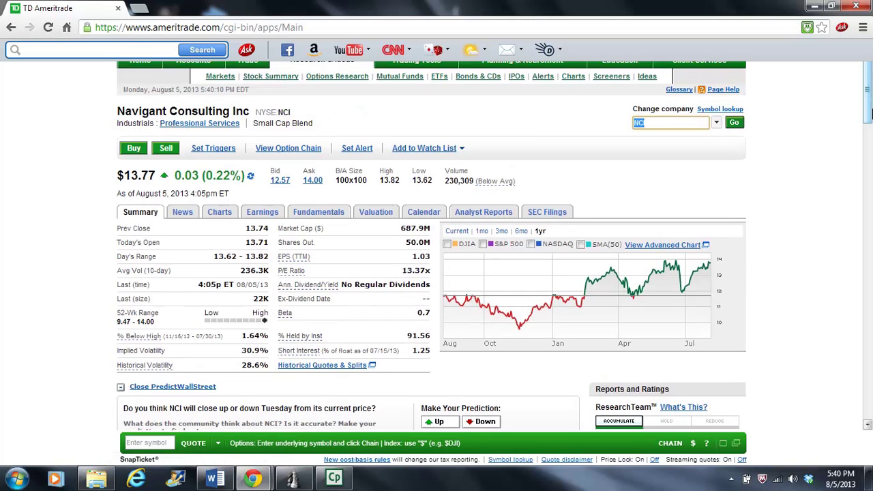
click(12, 30)
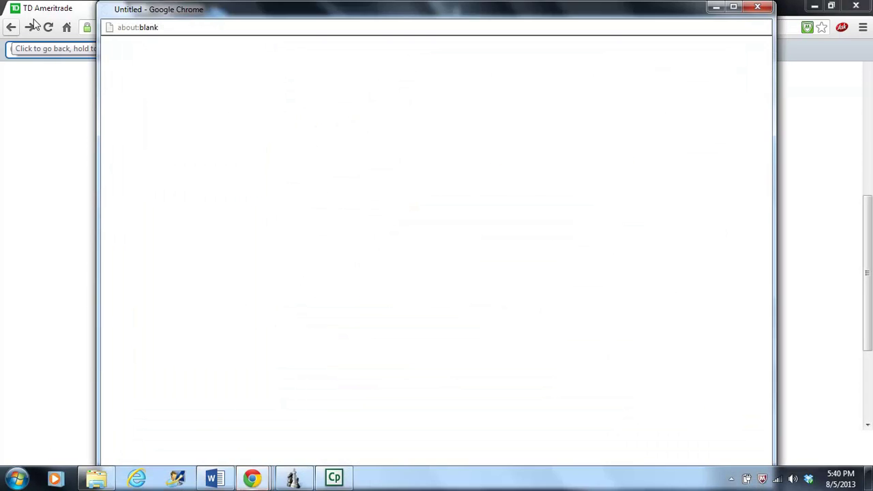
click(758, 7)
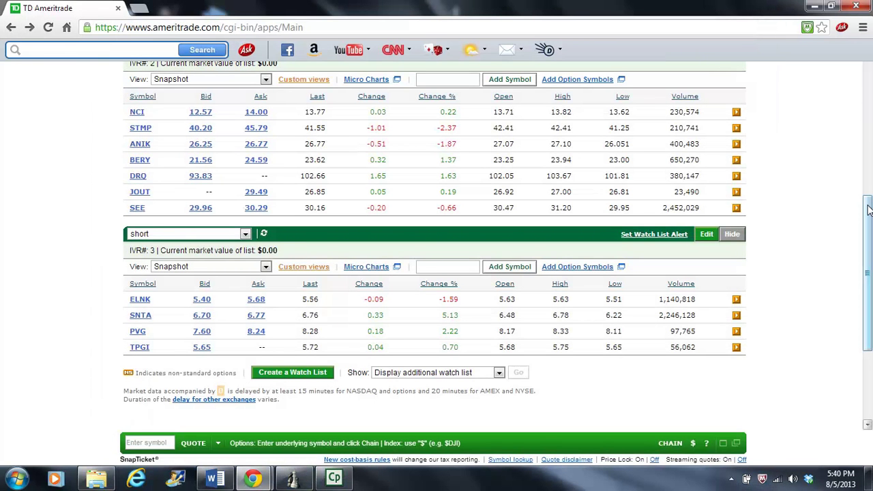
drag(866, 209, 866, 193)
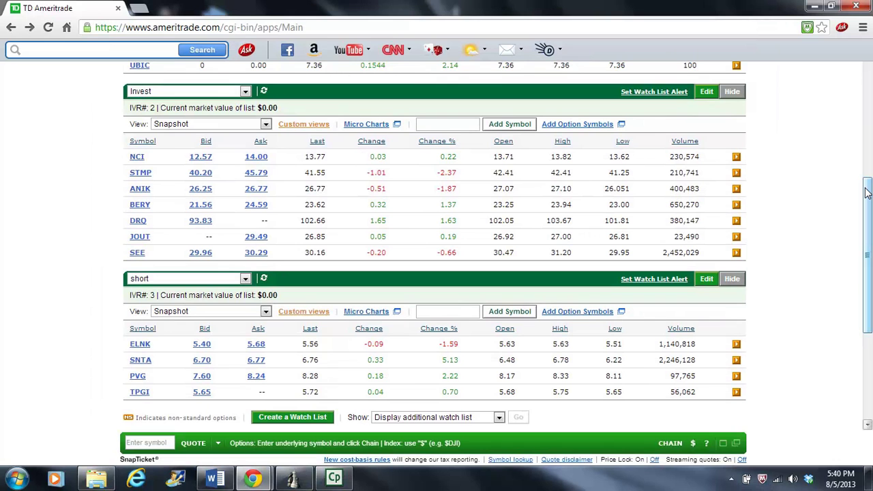
Step: Delete NCI from the Invest watch list, save it, then open SEE's full research page
click(707, 92)
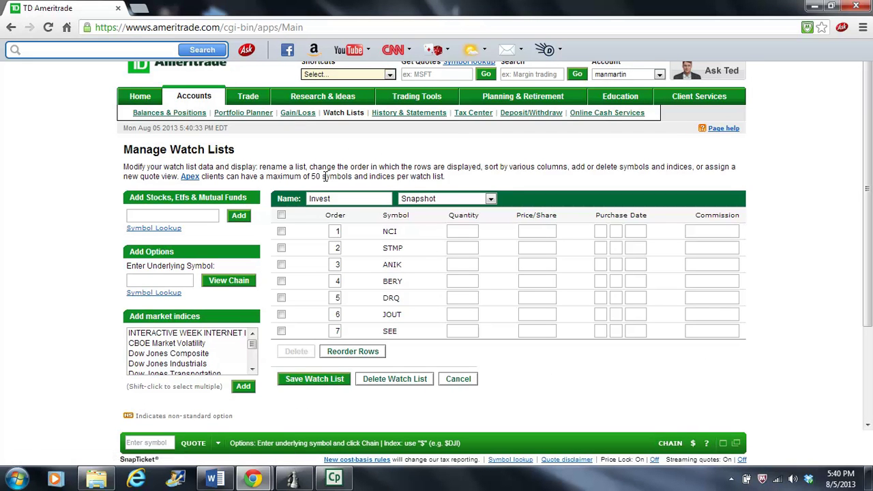
click(281, 231)
click(301, 352)
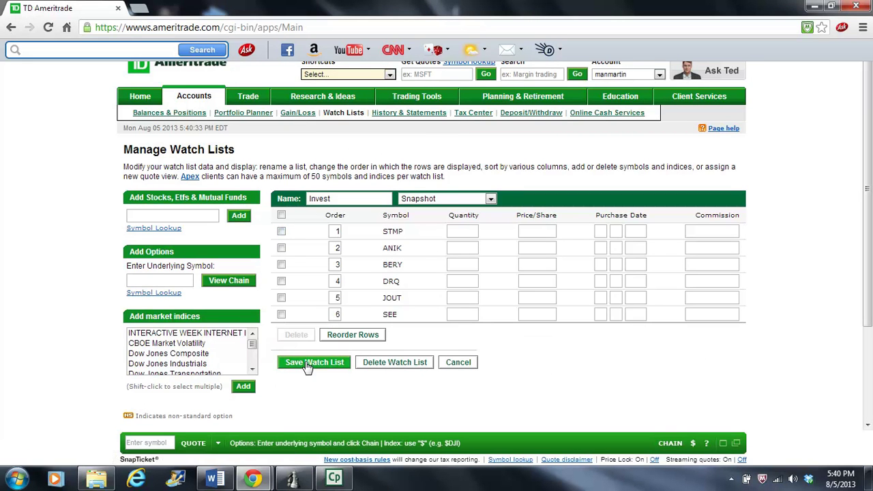
click(307, 365)
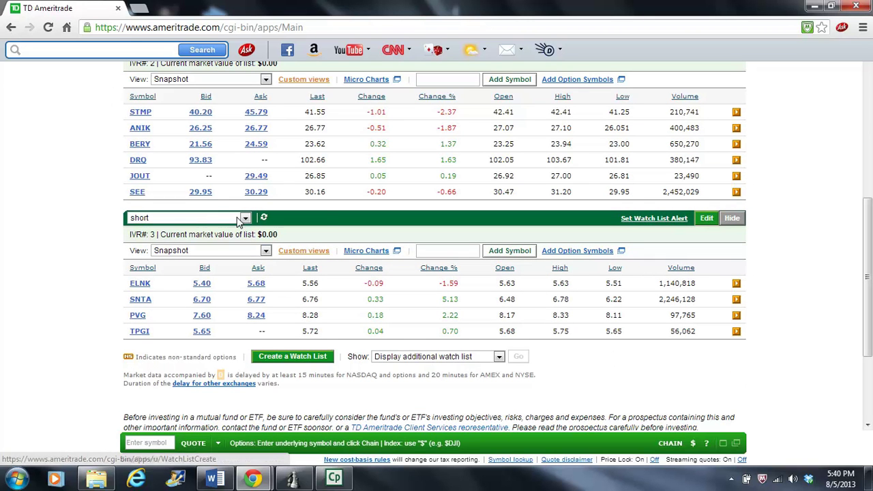
click(134, 193)
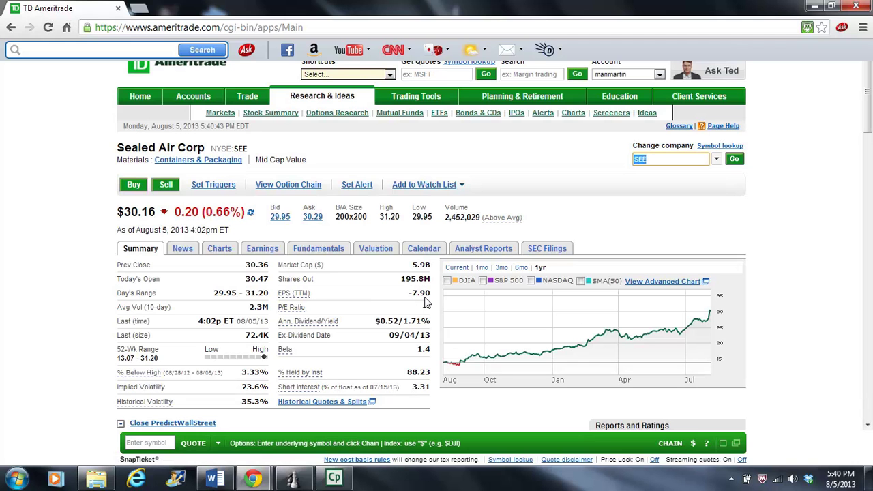
Step: Back in list editing, delete SEE and save the six-symbol Invest list ending with JOUT
click(10, 28)
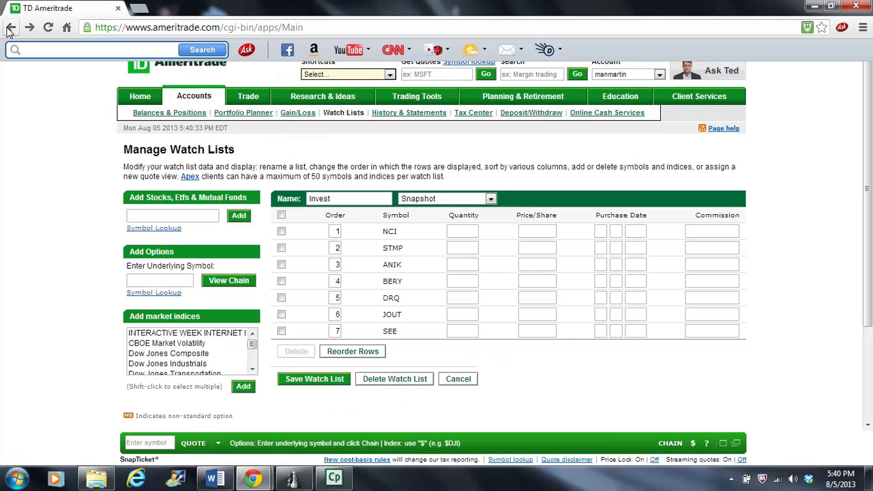
click(282, 331)
click(290, 355)
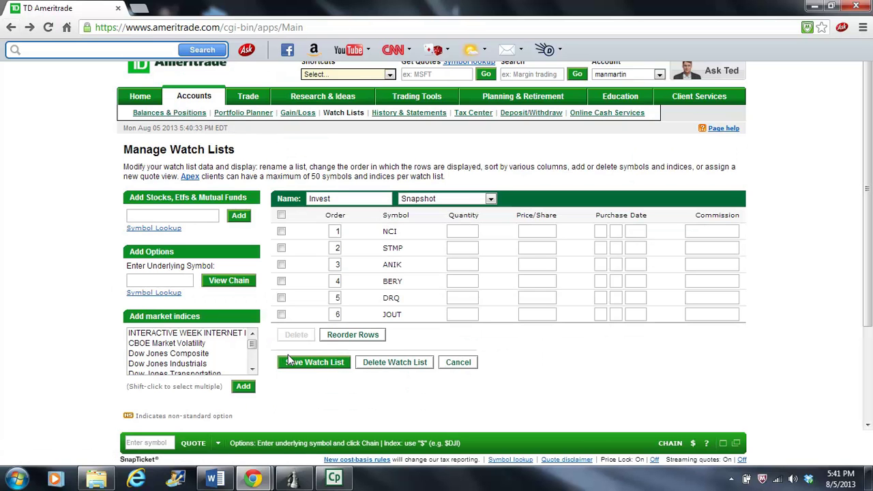
click(295, 362)
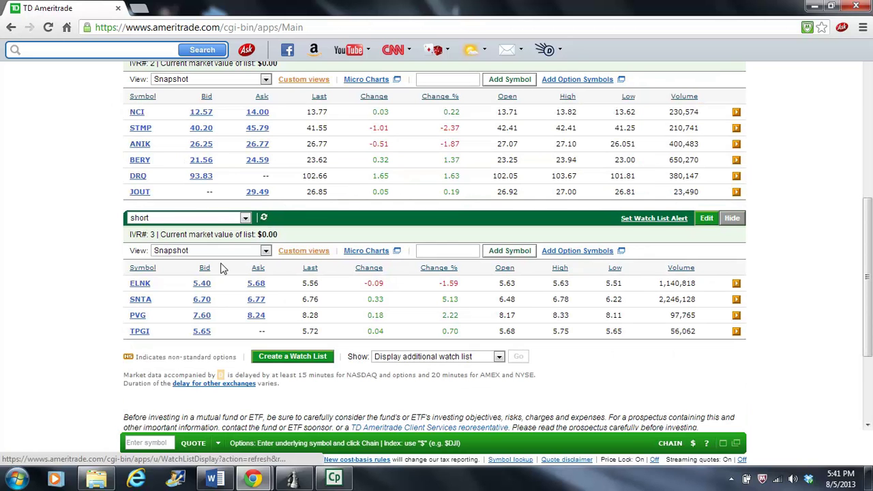
Step: Open JOUT's quote, highlight its market cap and 13.18x P/E, then view its earnings analysis
click(136, 194)
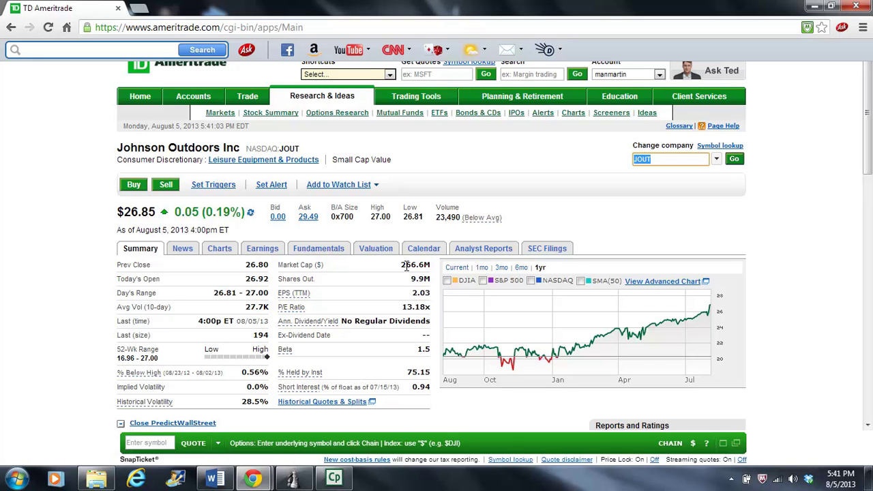
drag(401, 265, 425, 268)
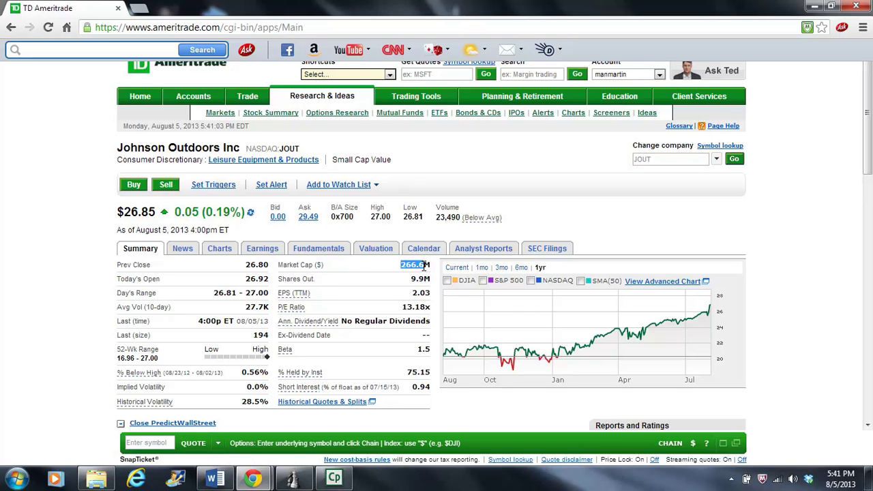
double_click(403, 308)
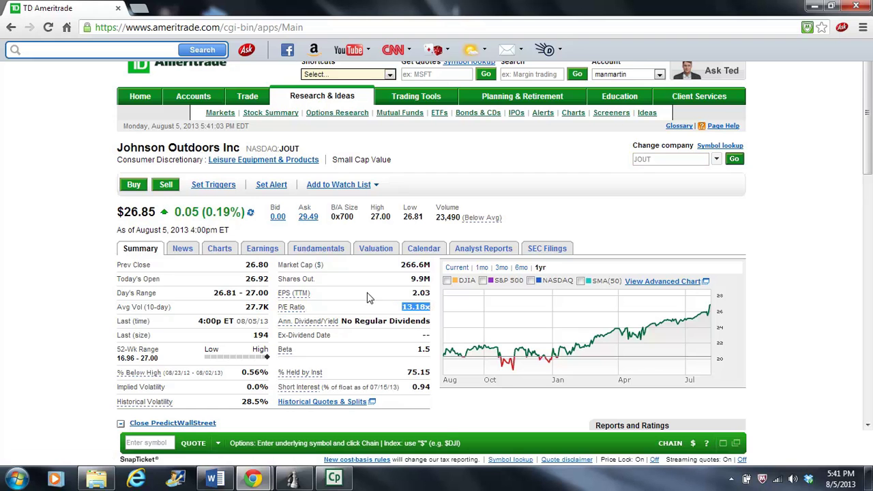
click(265, 250)
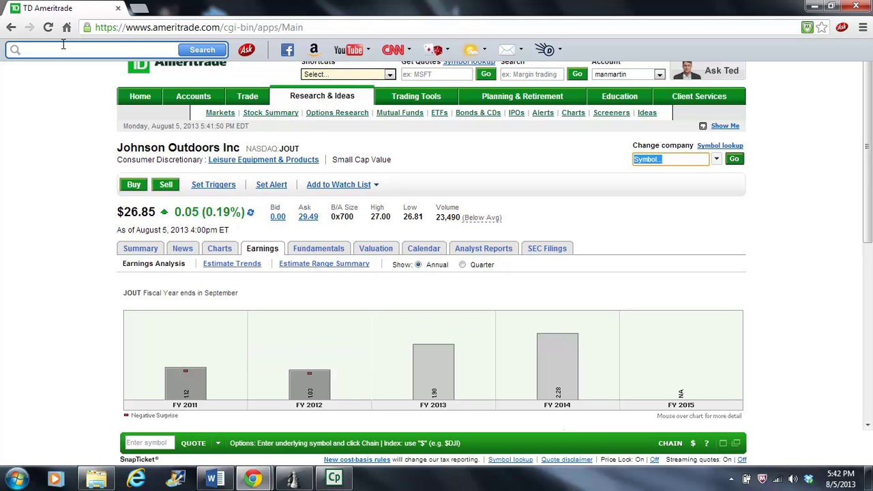
Step: Return to the JOUT summary, scroll through its news, then go to Accounts > Watch Lists
click(11, 27)
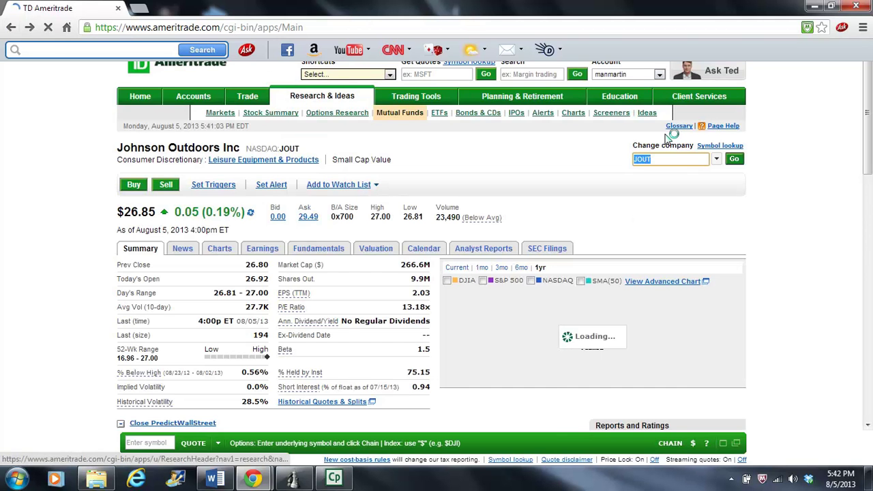
drag(868, 152, 870, 247)
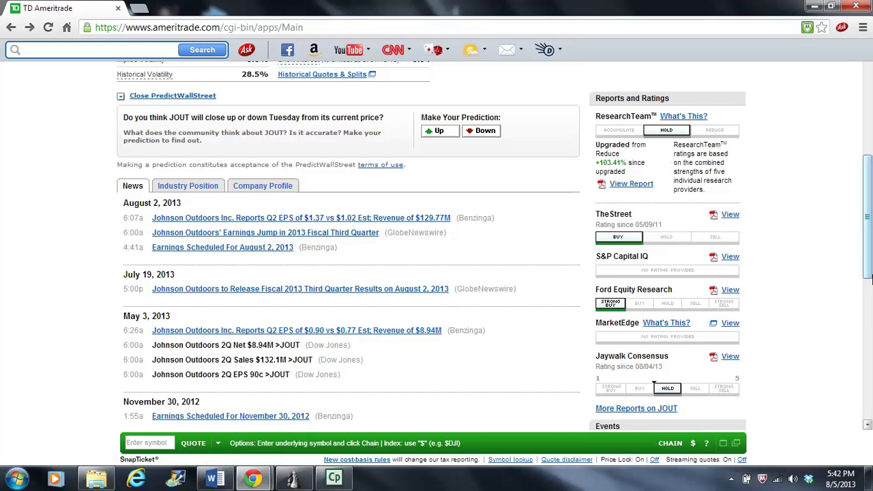
drag(867, 273, 865, 279)
scroll(851, 209, up, 5)
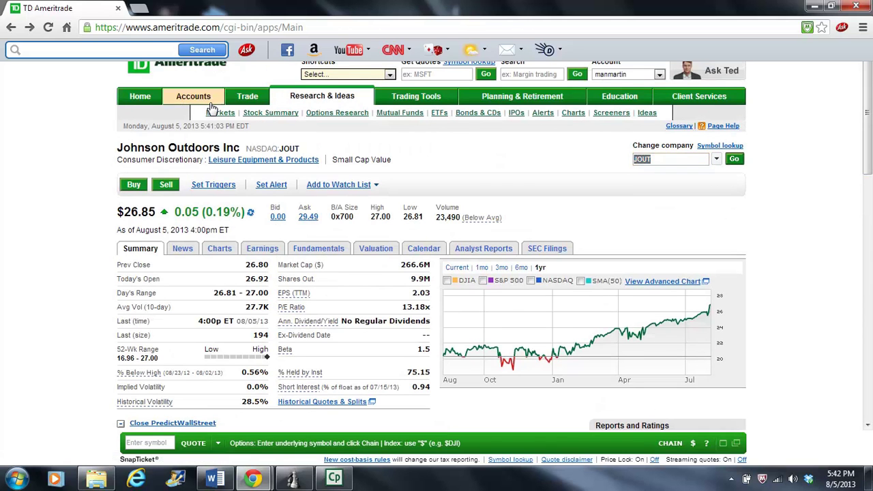
mouse_move(198, 101)
click(344, 117)
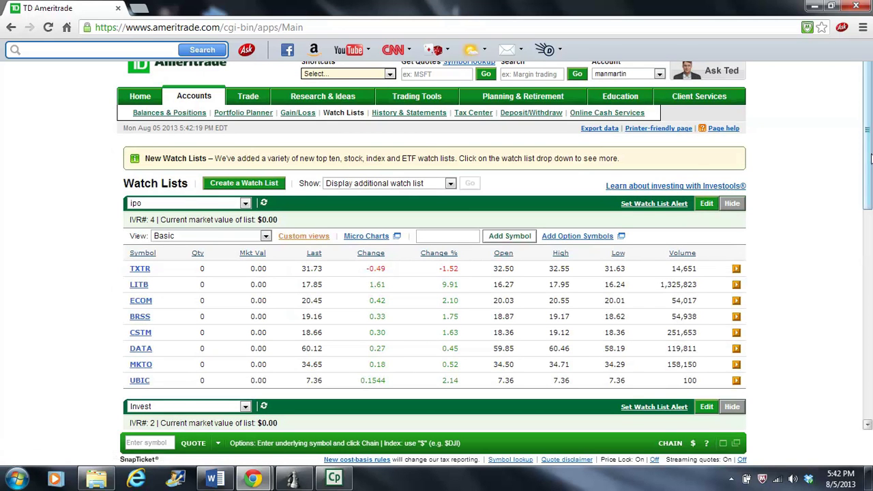
drag(870, 158, 869, 206)
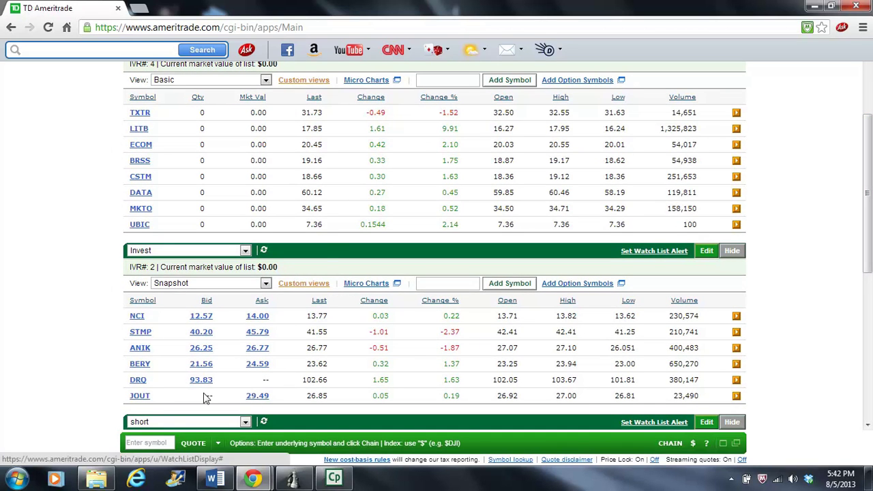
click(139, 385)
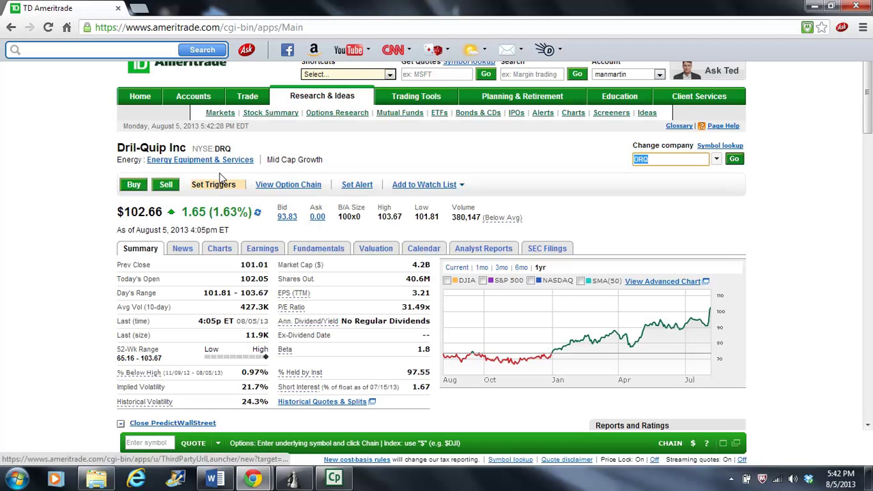
click(10, 31)
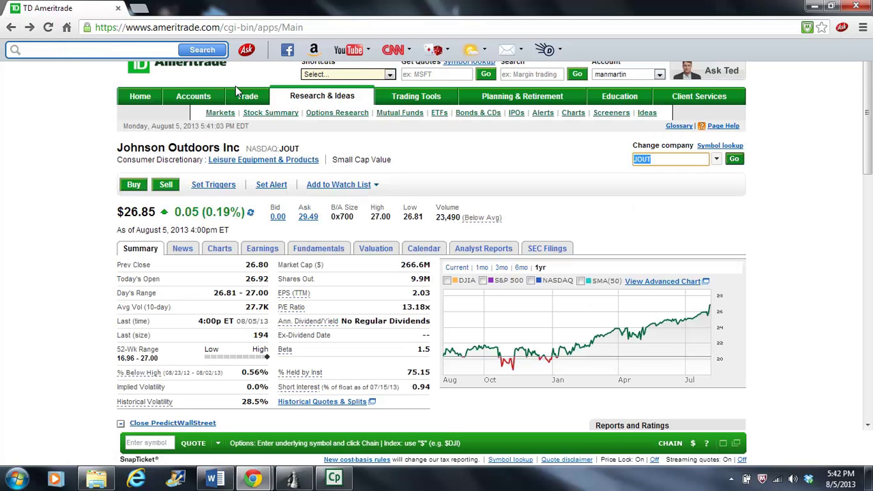
click(200, 95)
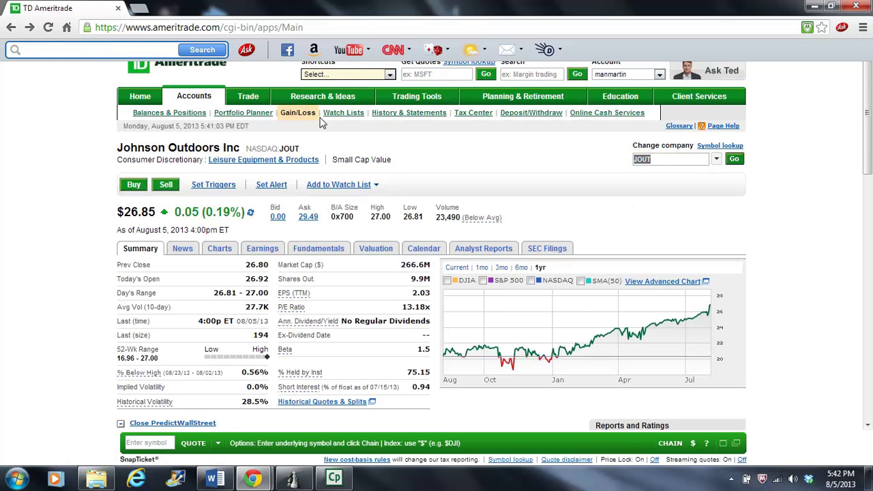
click(343, 113)
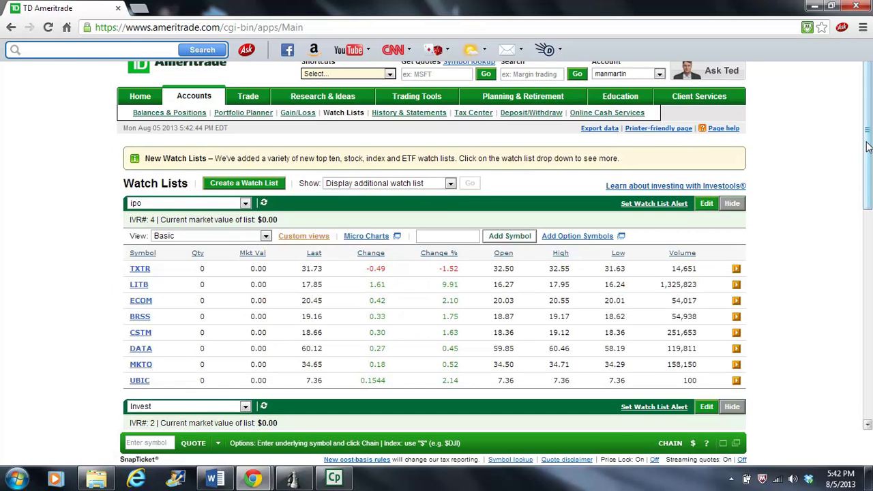
drag(869, 151, 870, 217)
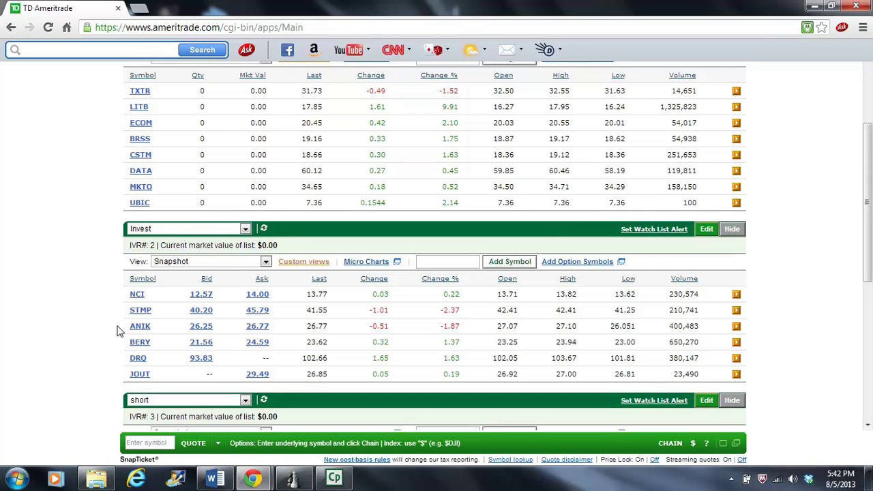
mouse_move(139, 348)
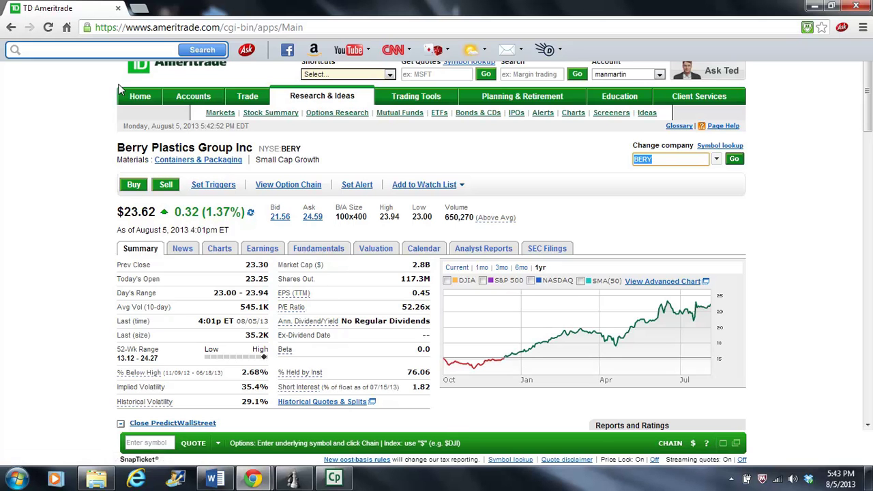
click(11, 28)
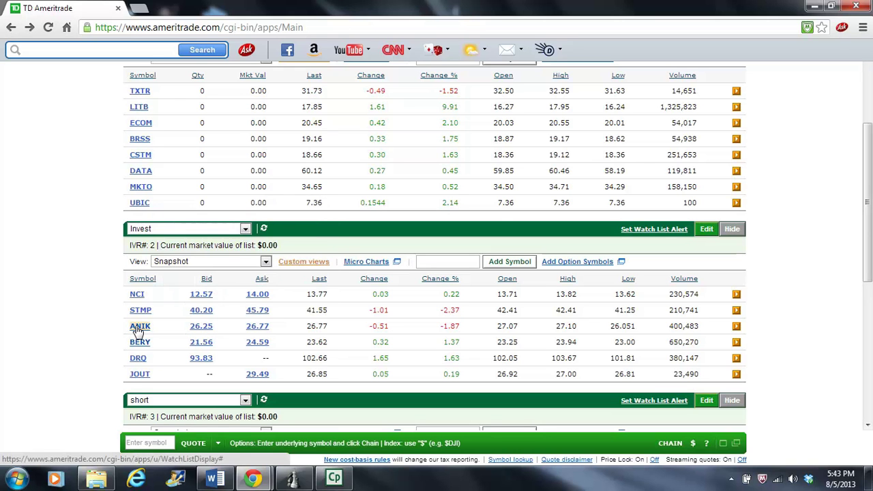
Step: Open ANIK's quote, check its earnings analysis, then return and scroll through news and ratings
click(138, 330)
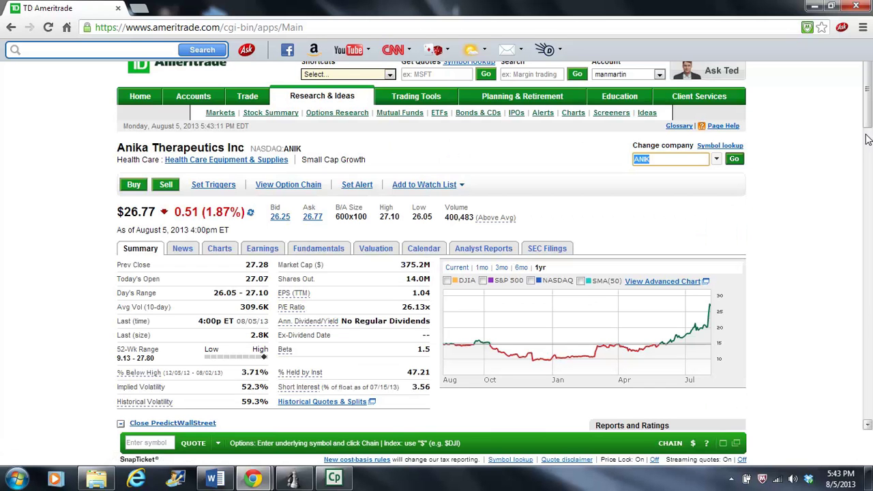
scroll(868, 128, down, 1)
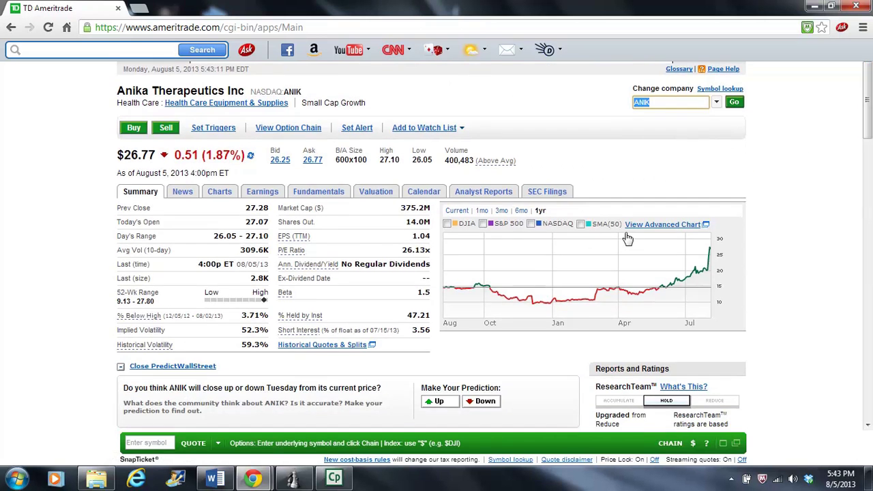
click(392, 260)
click(263, 192)
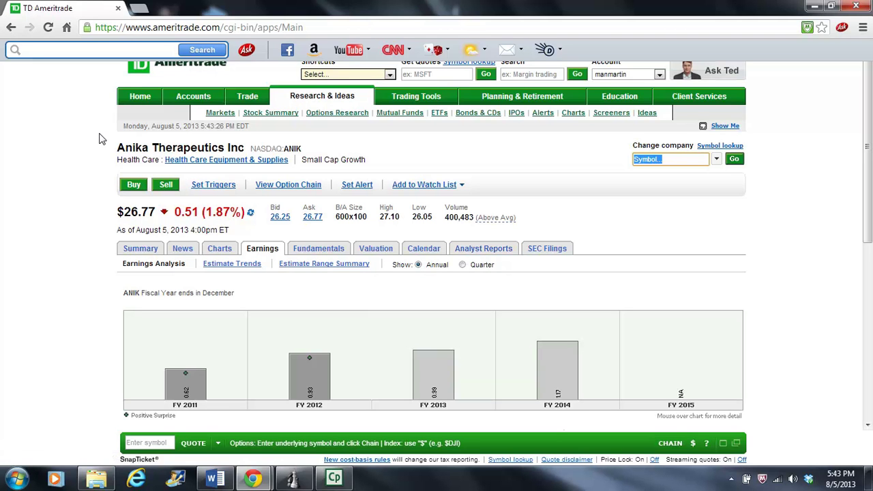
click(10, 27)
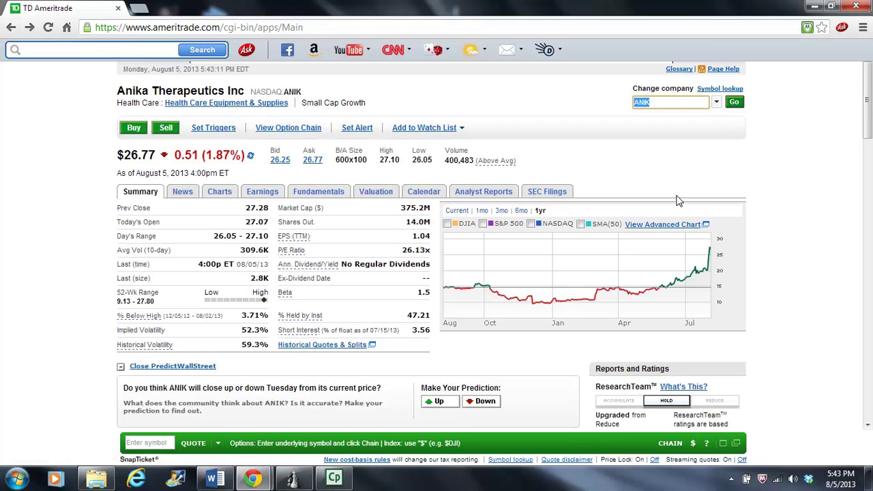
drag(870, 116, 871, 177)
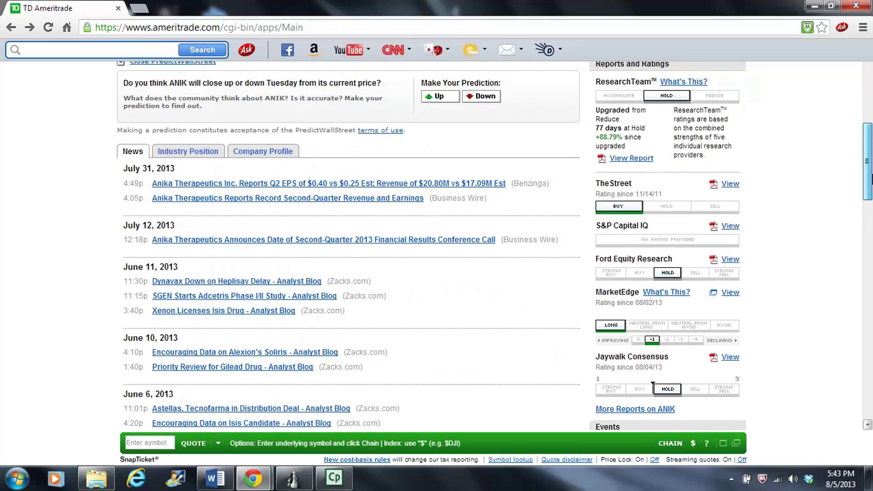
drag(871, 178, 871, 137)
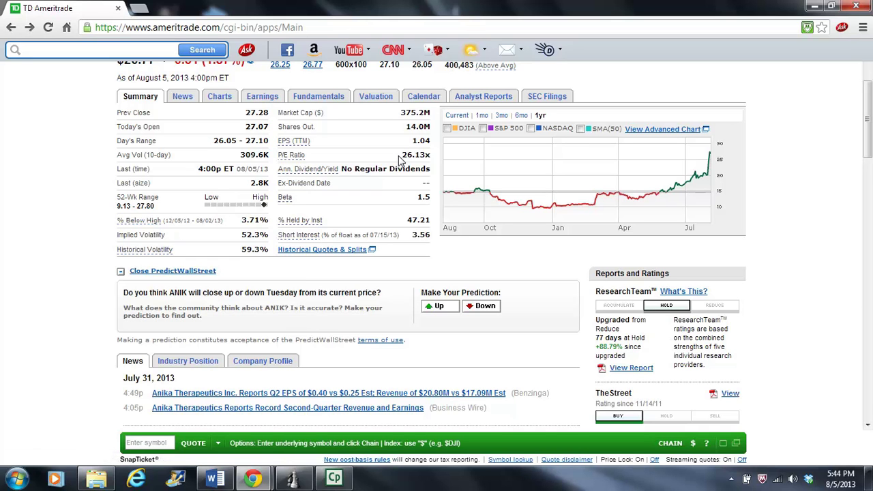
Step: Highlight ANIK's 26.13x P/E ratio on the summary and scroll up to its Hold rating
double_click(400, 155)
click(397, 155)
drag(430, 155, 407, 154)
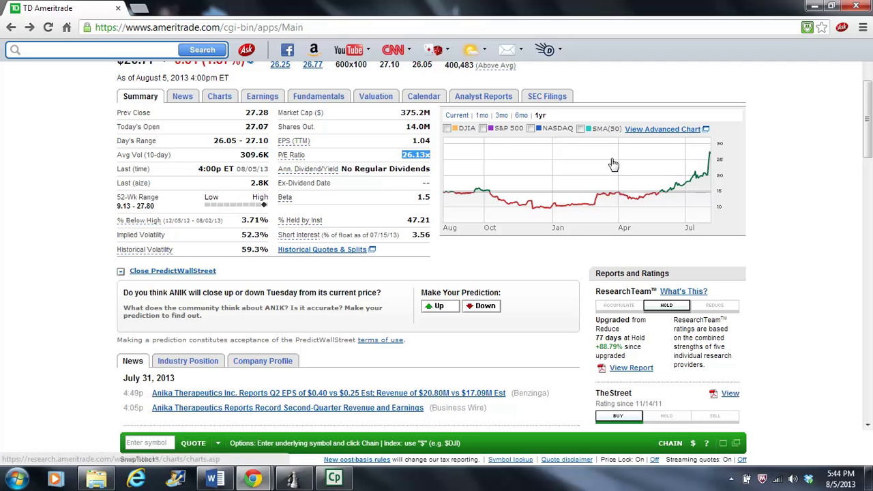
drag(870, 147, 870, 104)
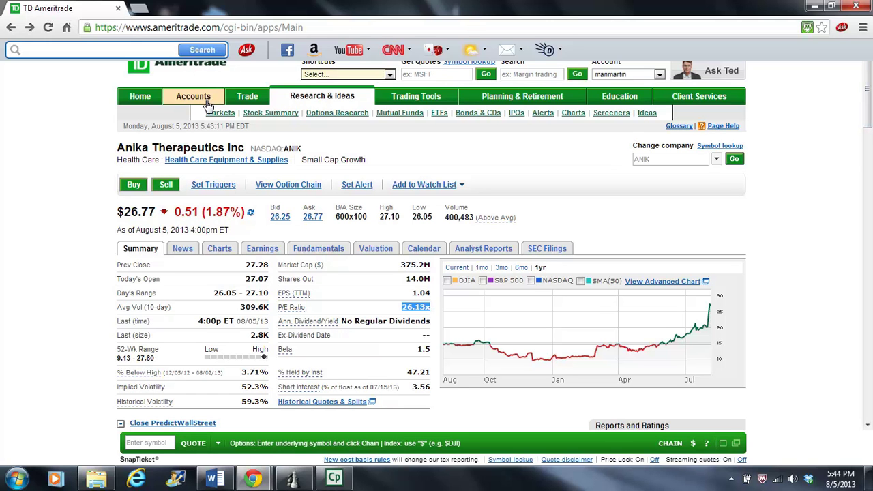
Step: From Accounts > Watch Lists, delete DRQ, BERY and ANIK from the Invest list and save it
mouse_move(207, 104)
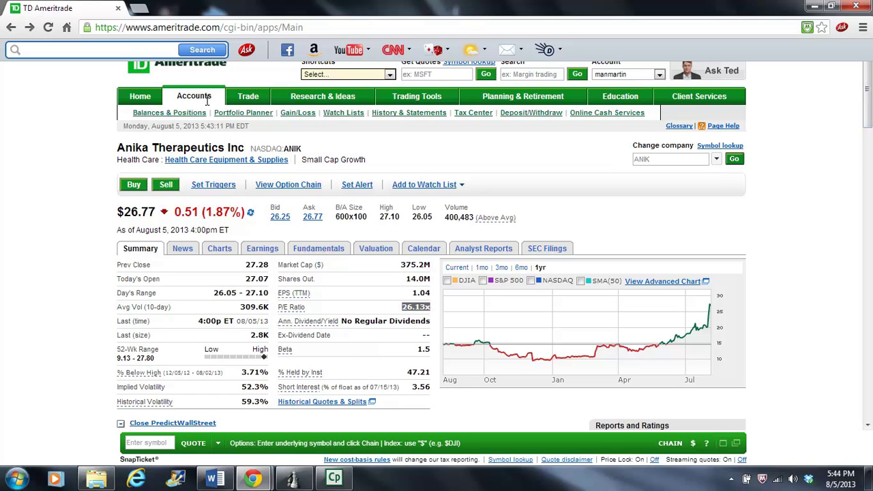
click(341, 113)
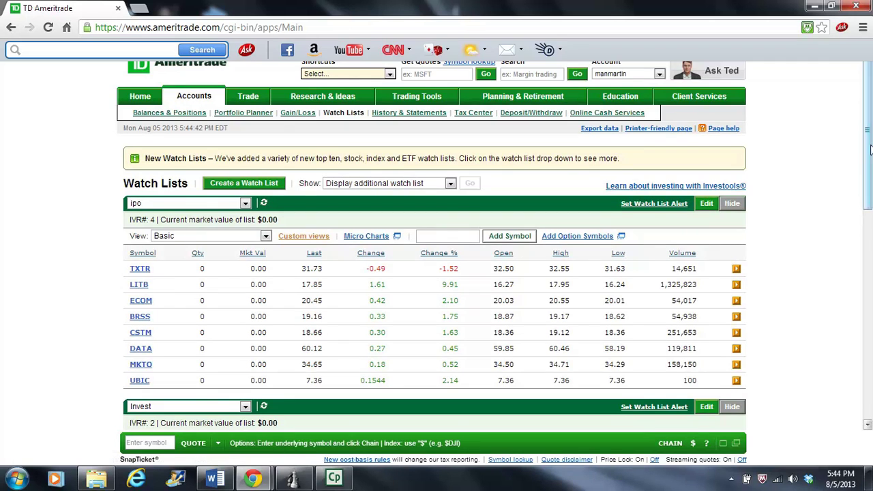
drag(871, 144, 871, 214)
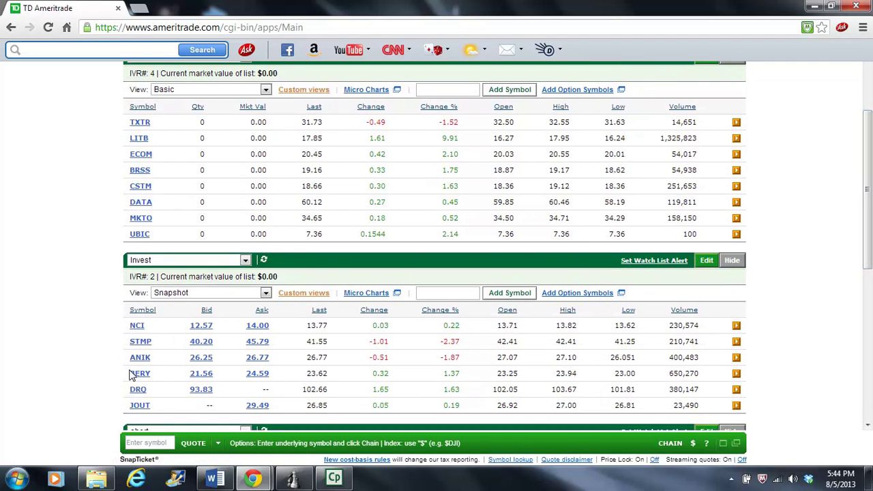
click(710, 262)
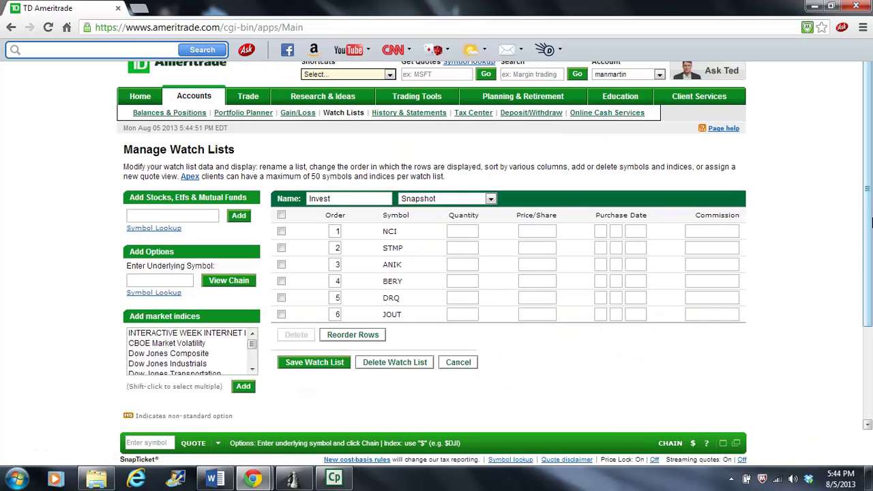
scroll(857, 226, down, 1)
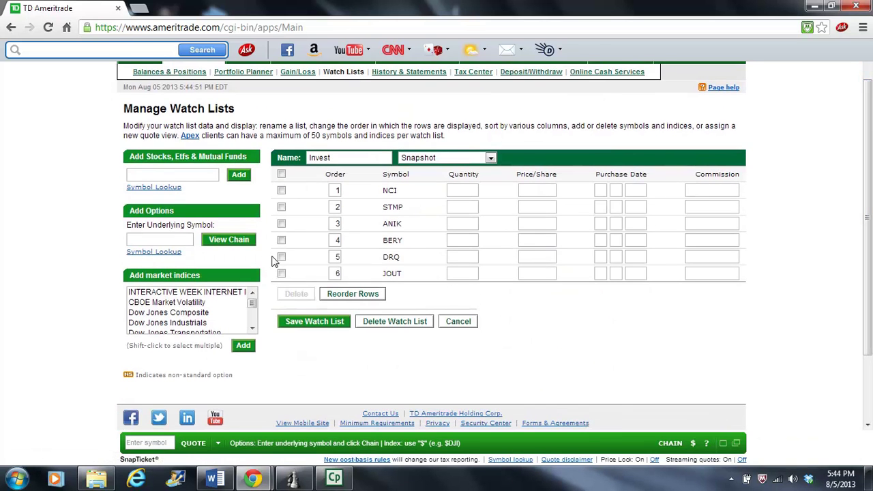
click(282, 256)
click(282, 241)
click(282, 224)
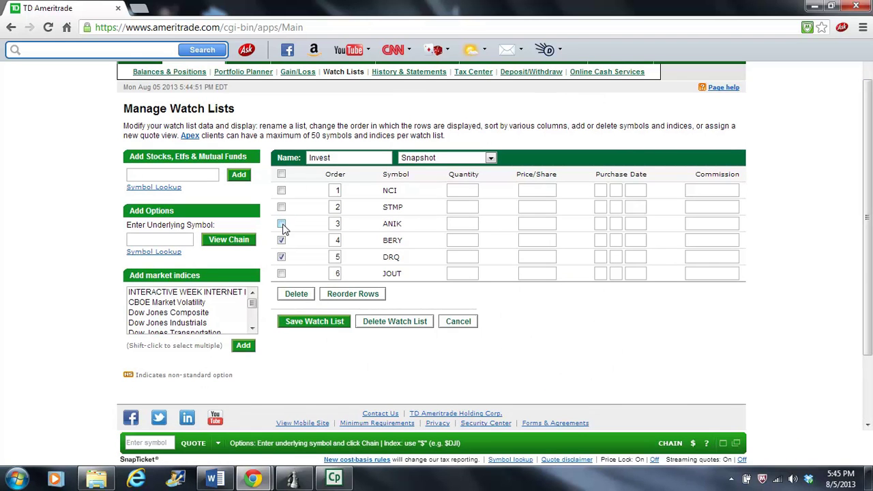
click(298, 295)
click(310, 271)
scroll(310, 275, down, 5)
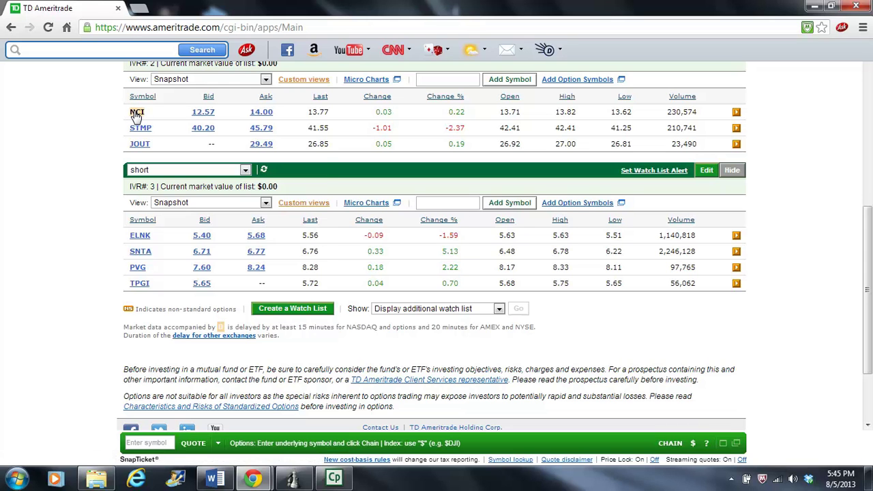
Step: Add BERY to the Invest watch list and look over its Berry Plastics quote page
mouse_move(135, 113)
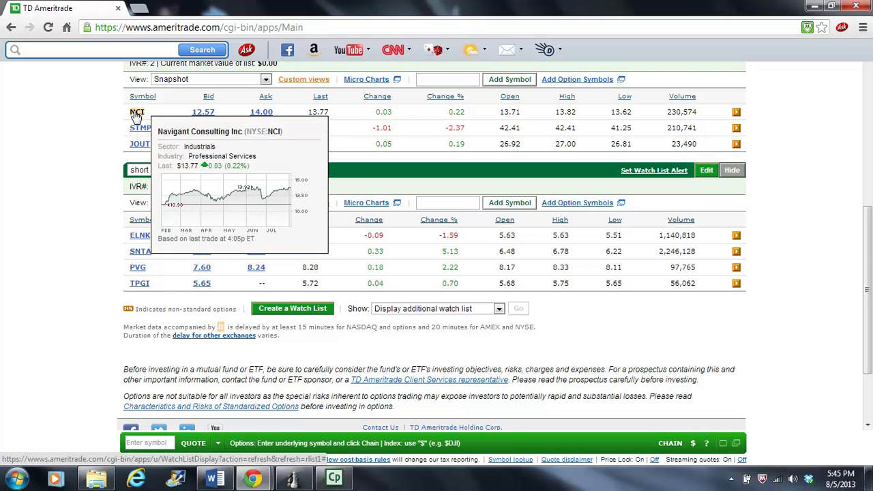
click(461, 79)
text(br)
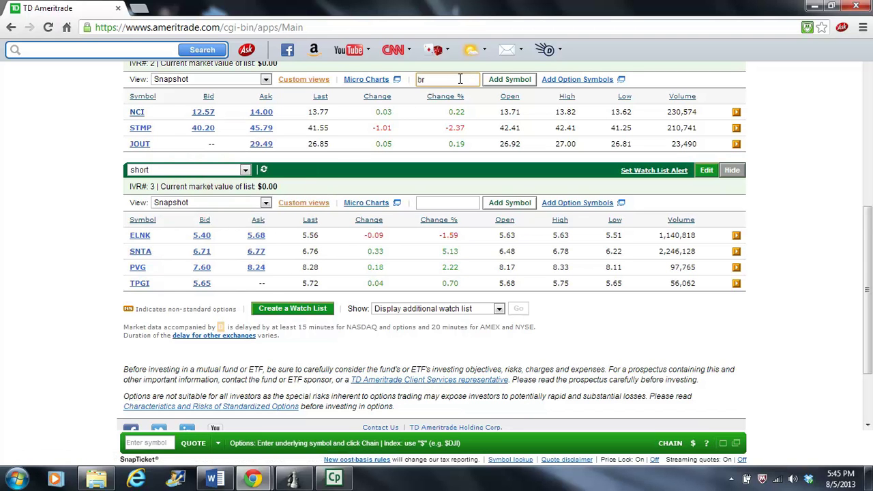
text(ery)
click(512, 80)
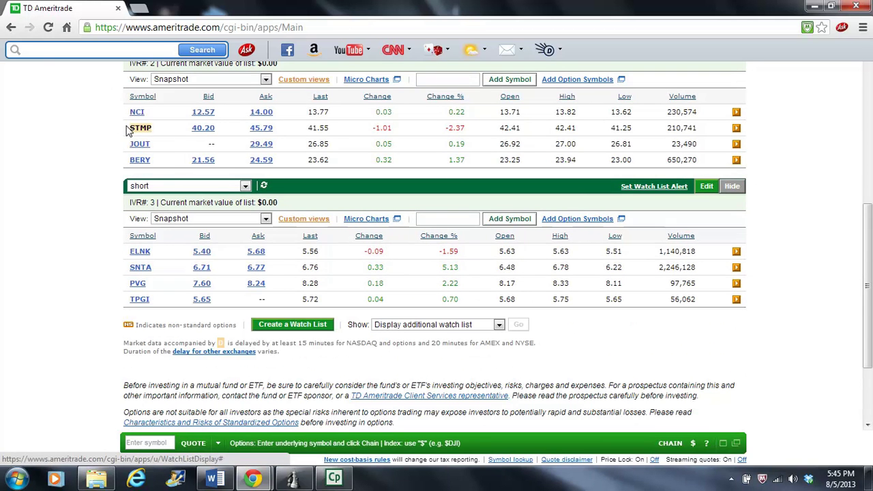
click(141, 161)
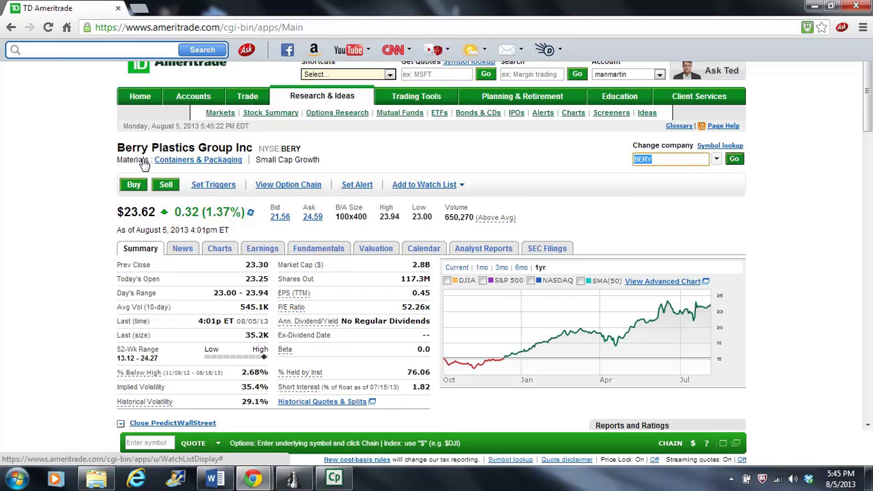
click(11, 27)
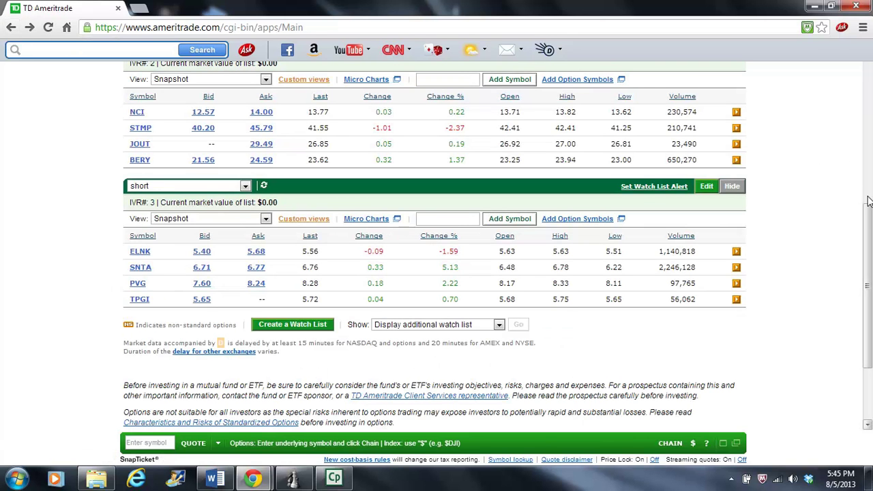
Step: Add DRQ to the Invest watch list and look over its Dril-Quip quote page
scroll(868, 219, up, 1)
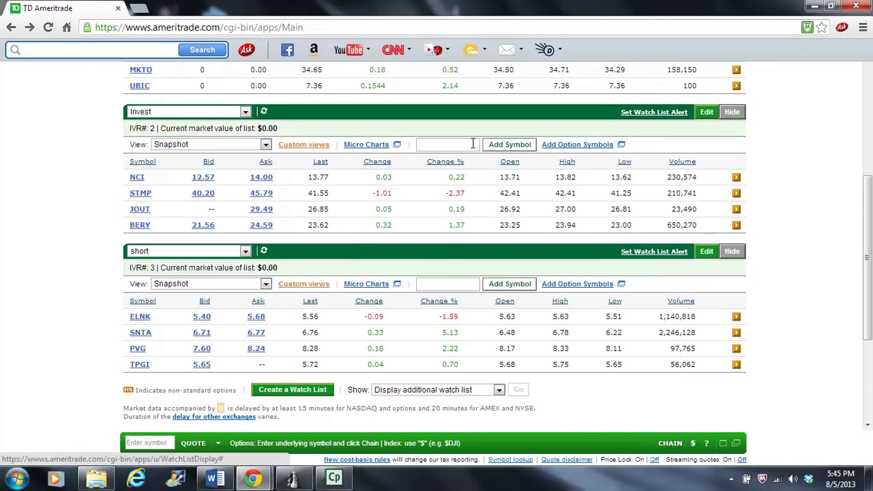
click(471, 142)
text(drq)
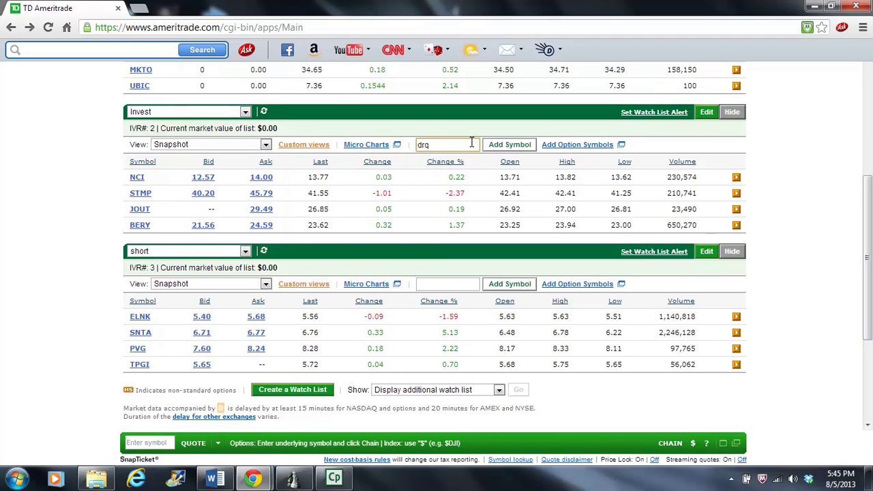
click(524, 150)
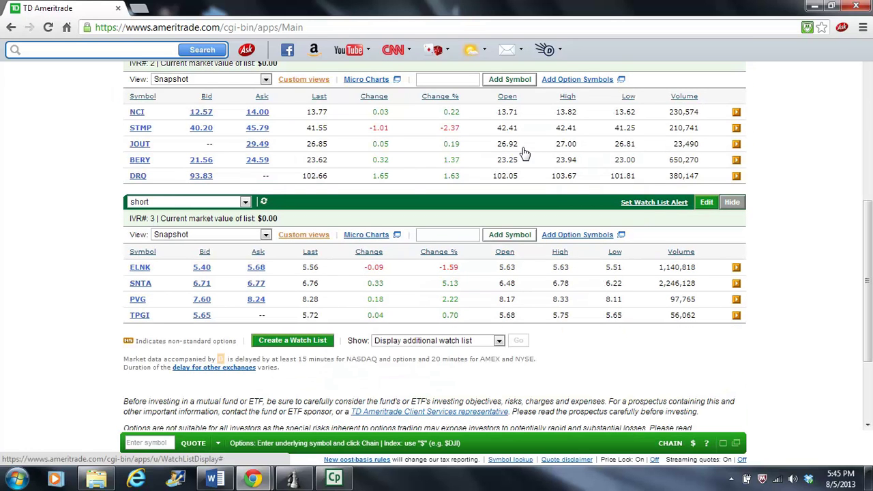
click(139, 176)
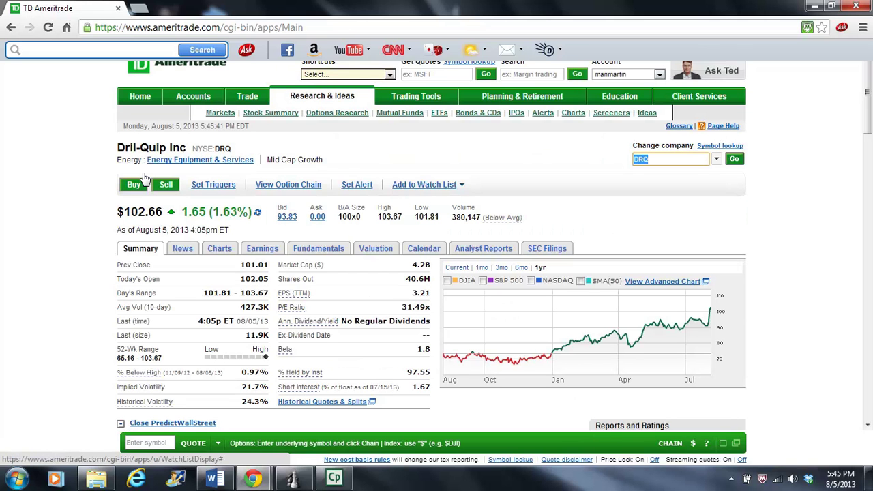
click(11, 29)
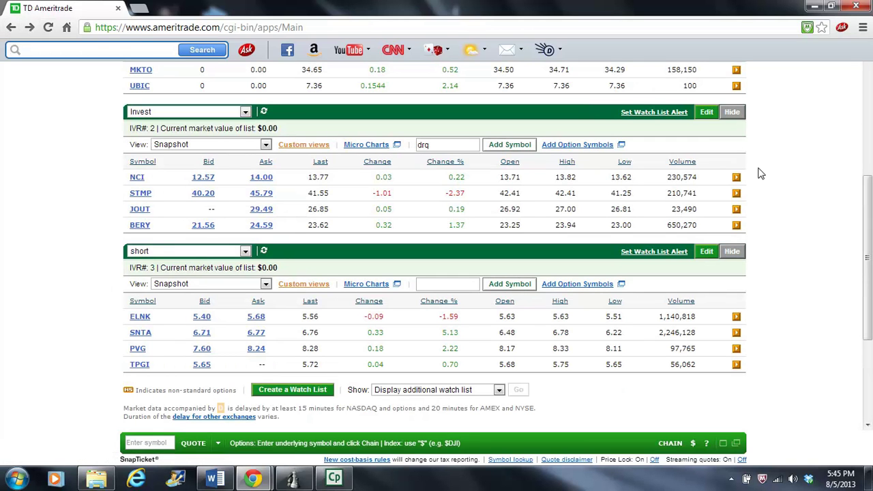
Step: Delete DRQ and BERY from the Invest list and save, leaving NCI, STMP and JOUT
click(707, 114)
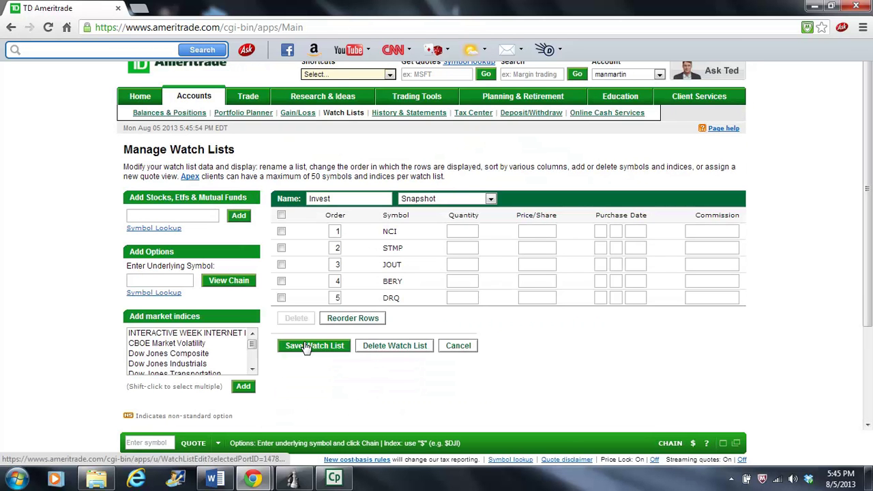
click(282, 298)
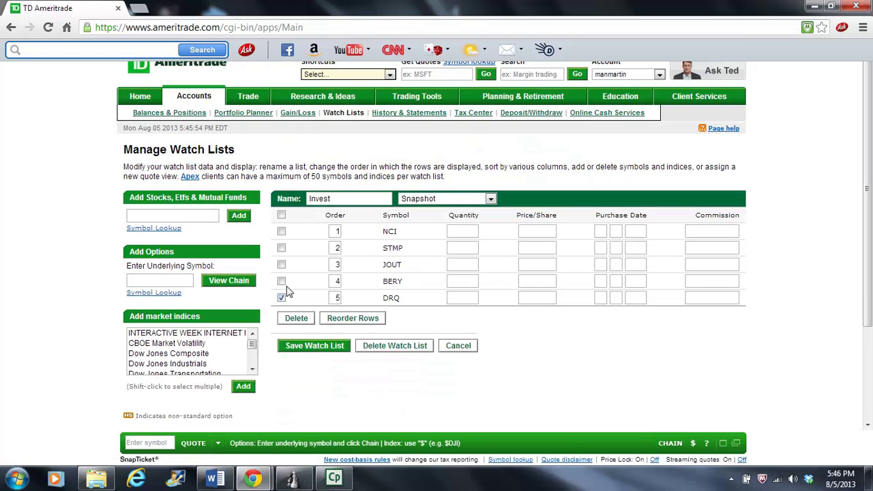
click(282, 281)
click(296, 318)
click(292, 321)
scroll(290, 321, down, 5)
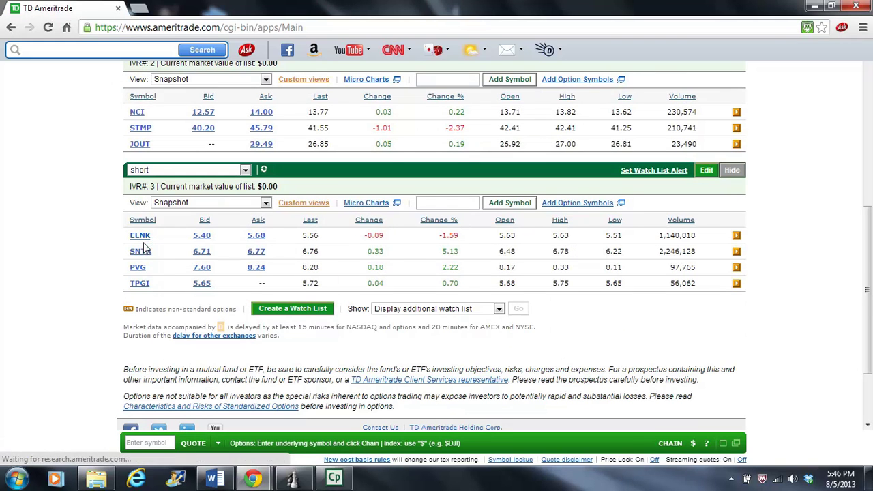
Step: Delete TPGI from the short watch list and save it with ELNK, SNTA and PVG
mouse_move(143, 287)
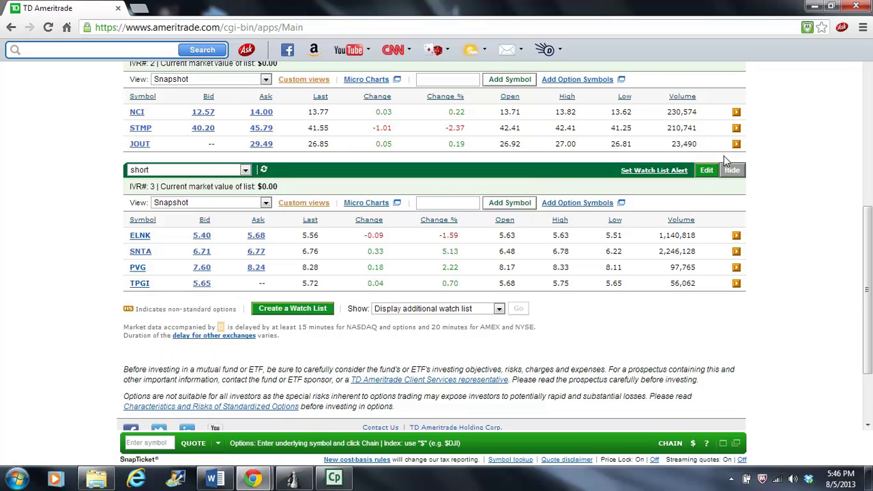
click(703, 172)
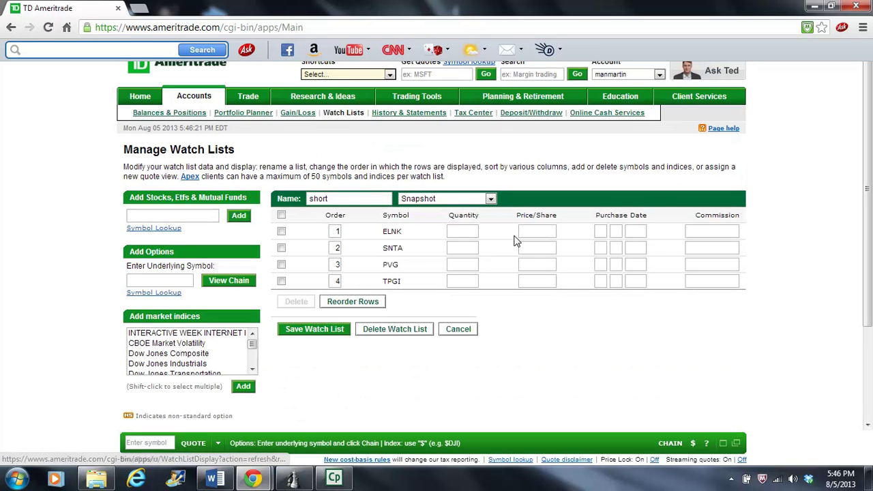
click(281, 282)
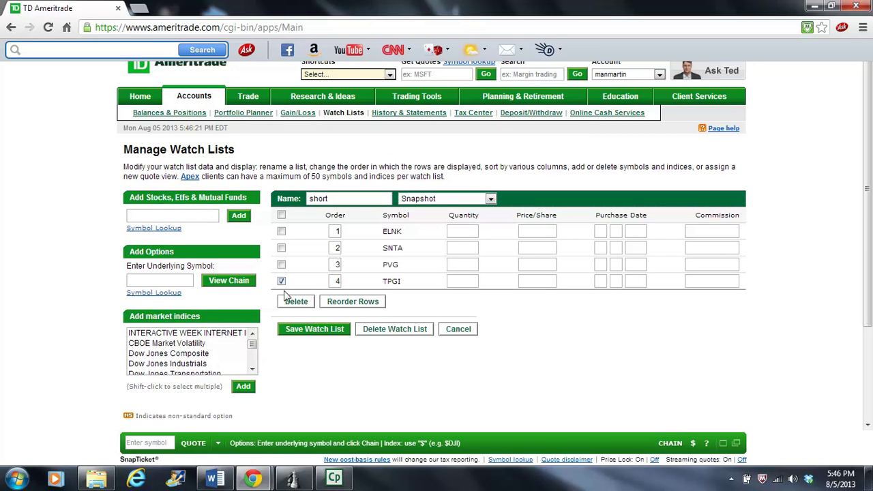
click(290, 302)
click(292, 312)
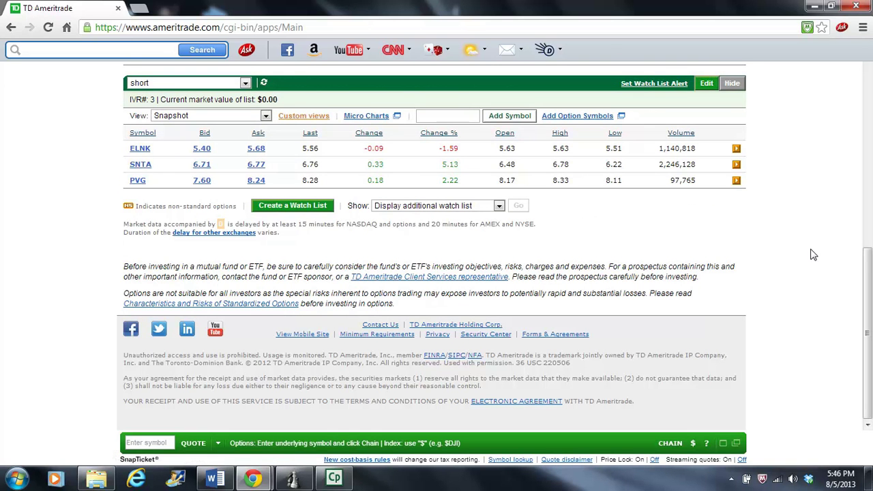
drag(868, 267, 867, 228)
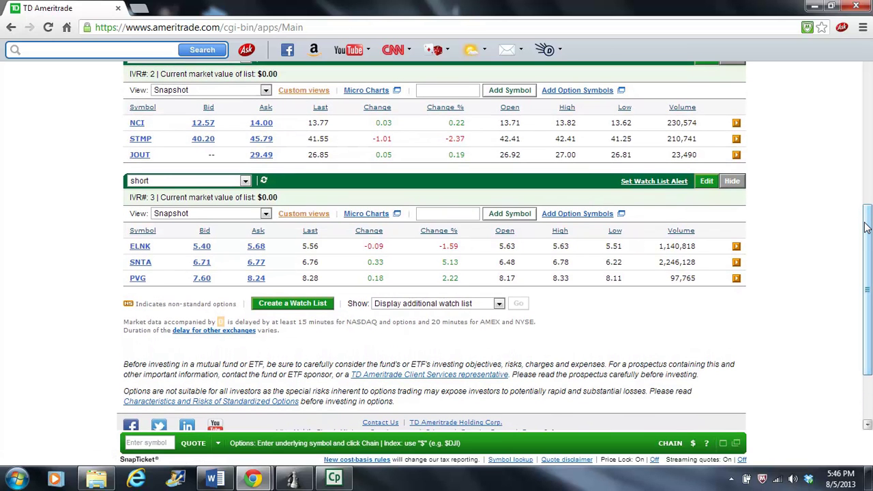